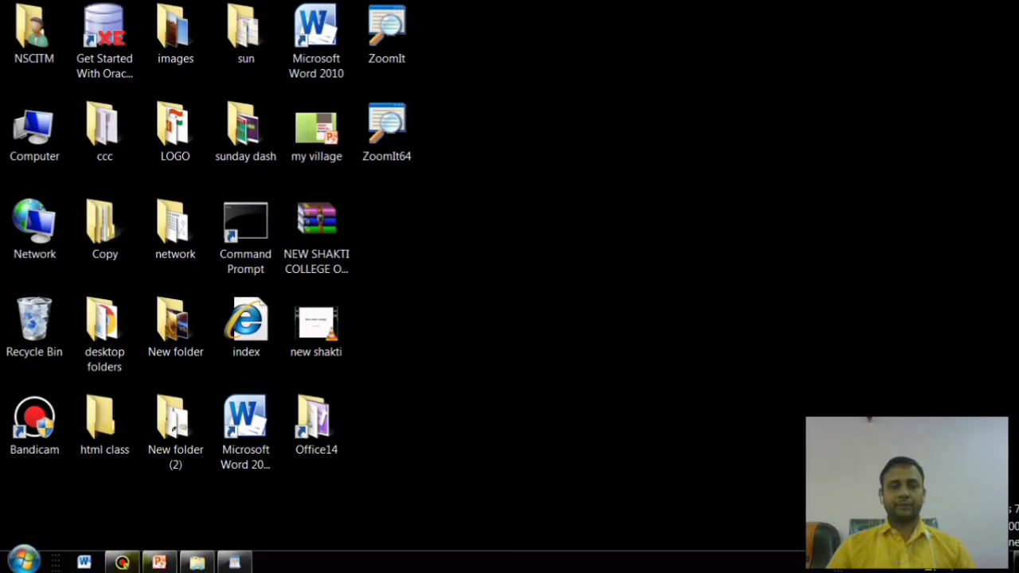
# Bring the PowerPoint window with Presentation2 back in front of the desktop.
pyautogui.click(159, 562)
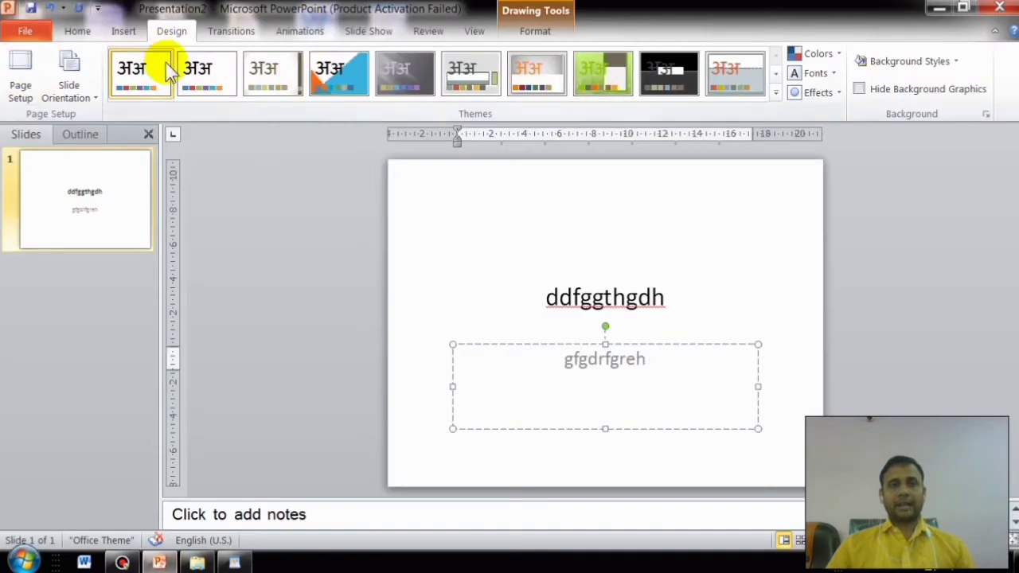
# Replace slide 1's old title with 'New shakti college'.
pyautogui.click(213, 32)
pyautogui.click(174, 34)
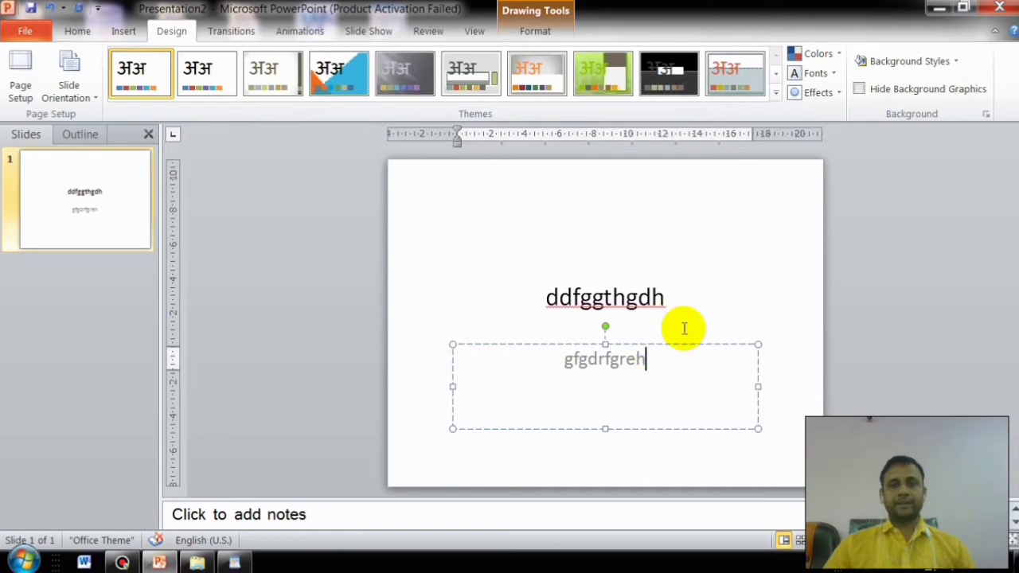
pyautogui.click(626, 322)
pyautogui.press('BackSpace')
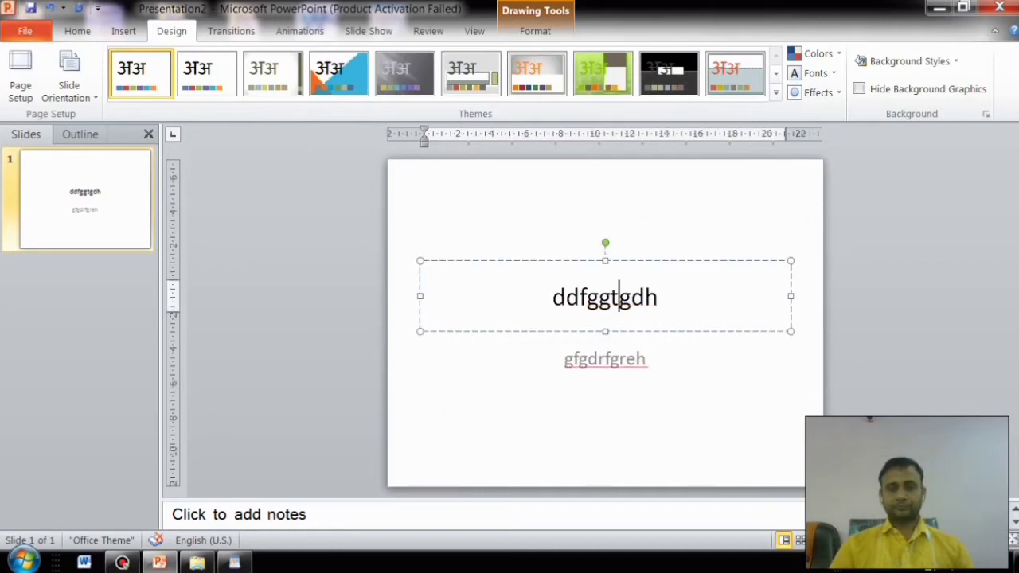
pyautogui.press('BackSpace')
pyautogui.press('BackSpace')
pyautogui.press('BackSpace')
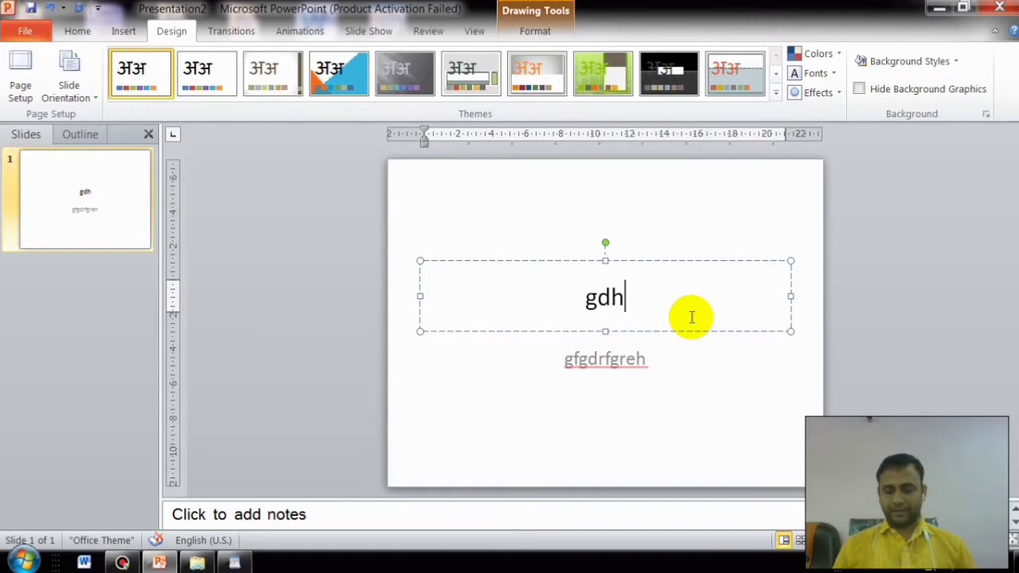
pyautogui.press('BackSpace')
pyautogui.press('BackSpace')
pyautogui.press('BackSpace')
pyautogui.write('ne')
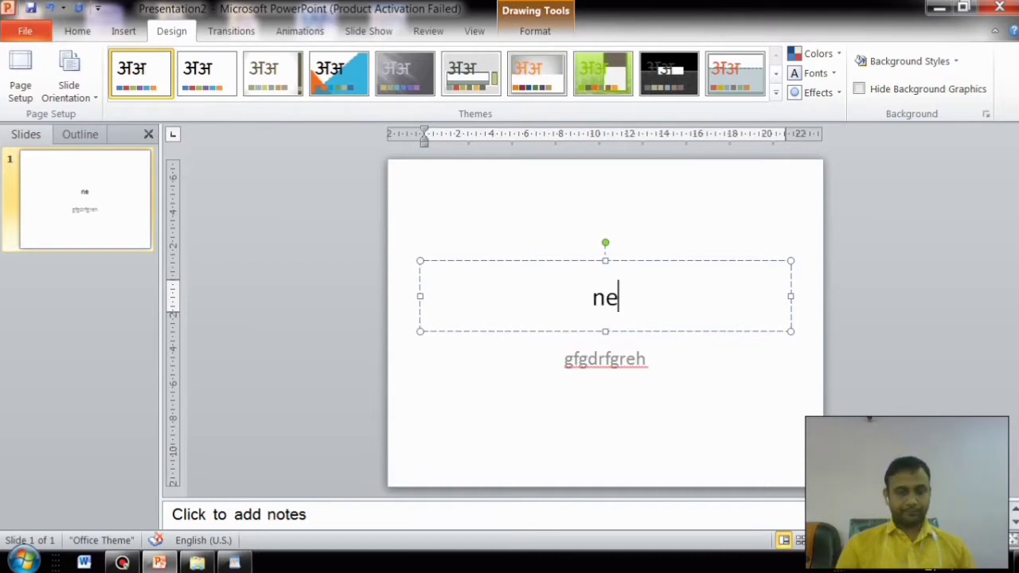
pyautogui.write('w shakt')
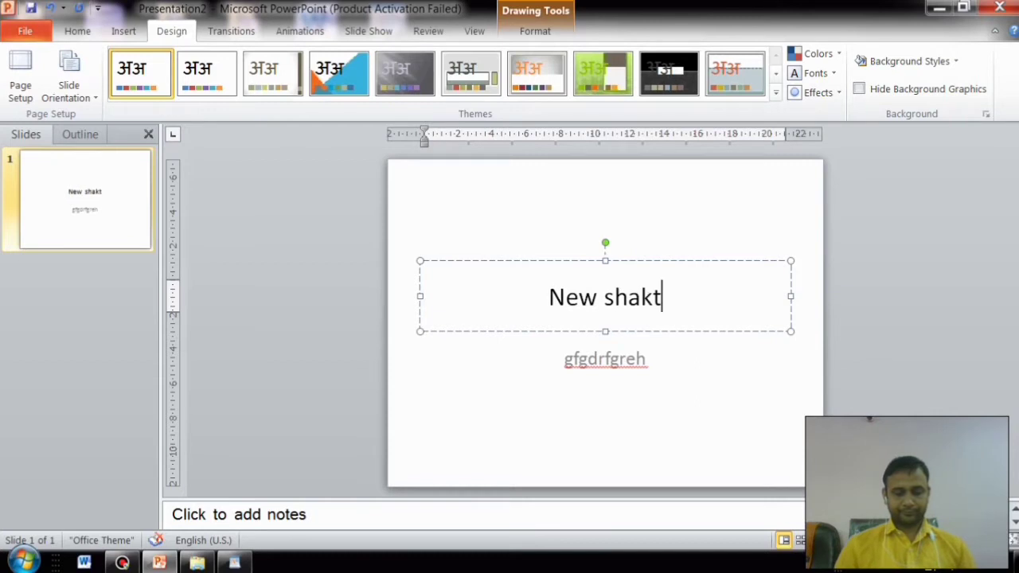
pyautogui.write('i college')
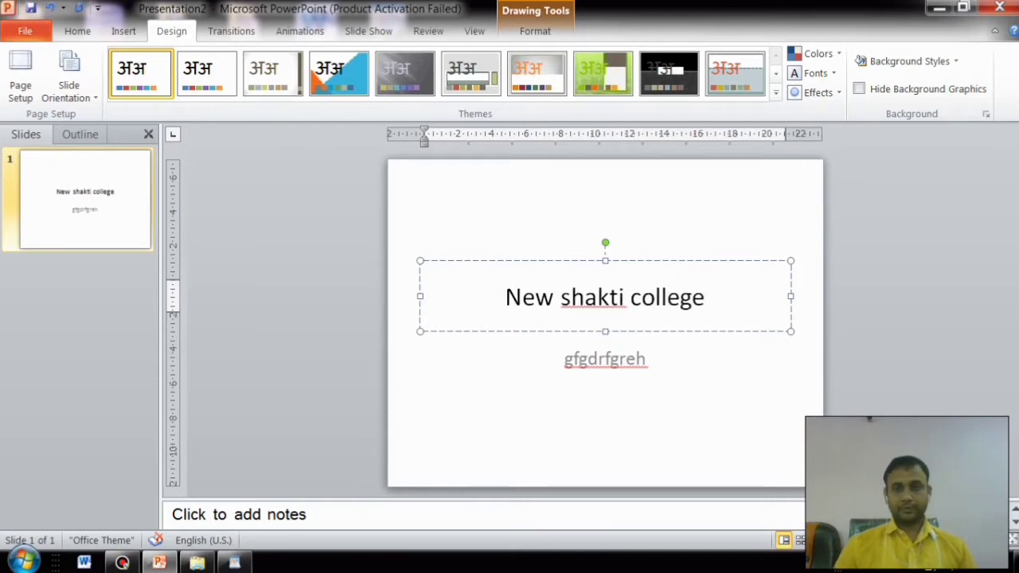
# Replace the subtitle text with 'computer'.
pyautogui.click(633, 381)
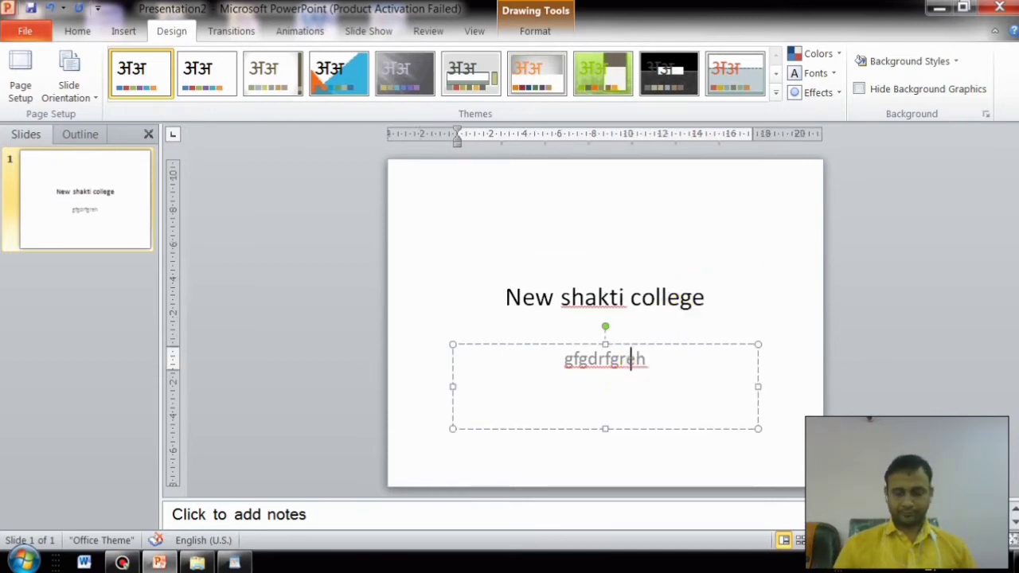
pyautogui.press('BackSpace')
pyautogui.press('BackSpace')
pyautogui.press('BackSpace')
pyautogui.write('ompoun')
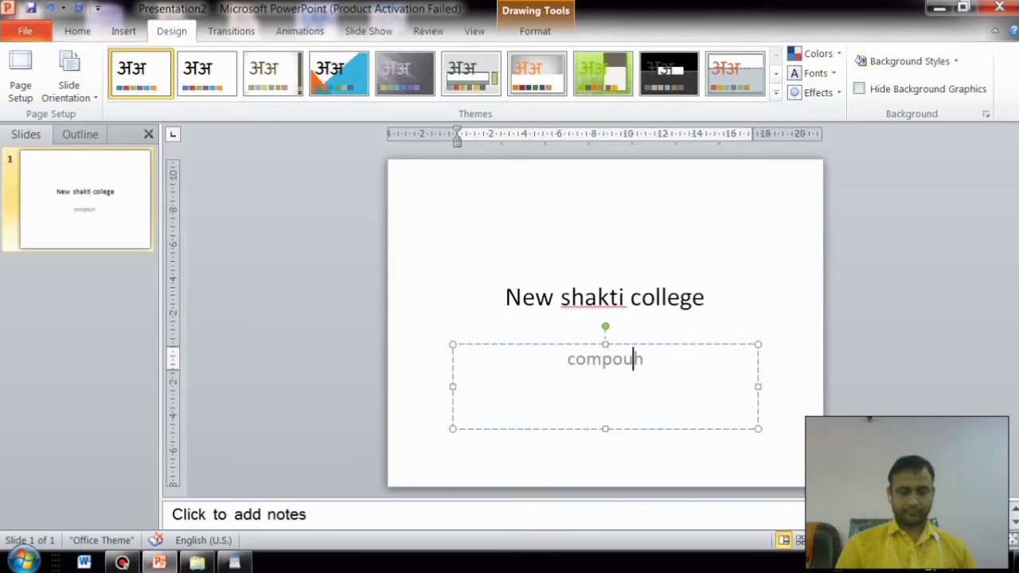
pyautogui.press('BackSpace')
pyautogui.press('BackSpace')
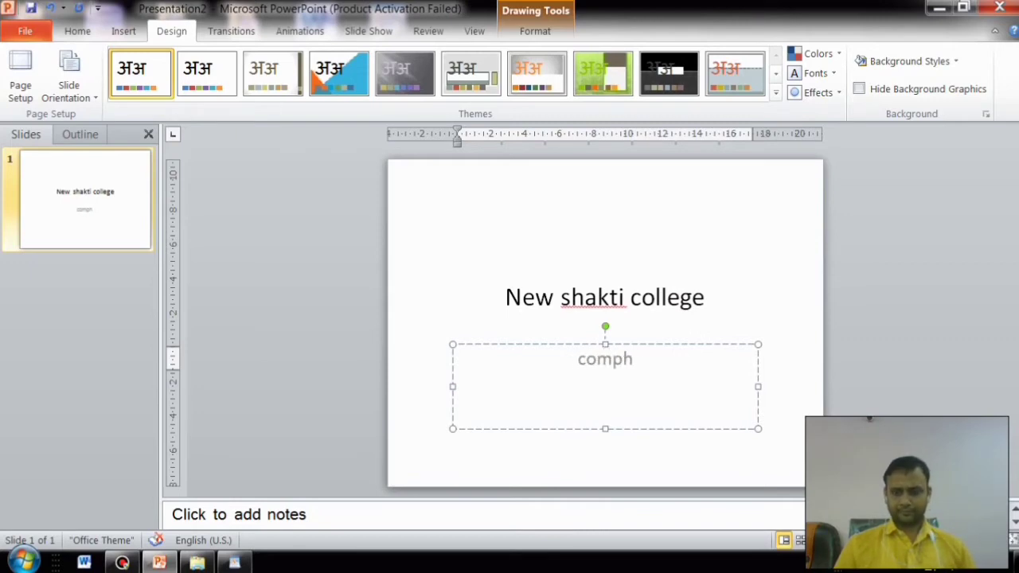
pyautogui.press('Delete')
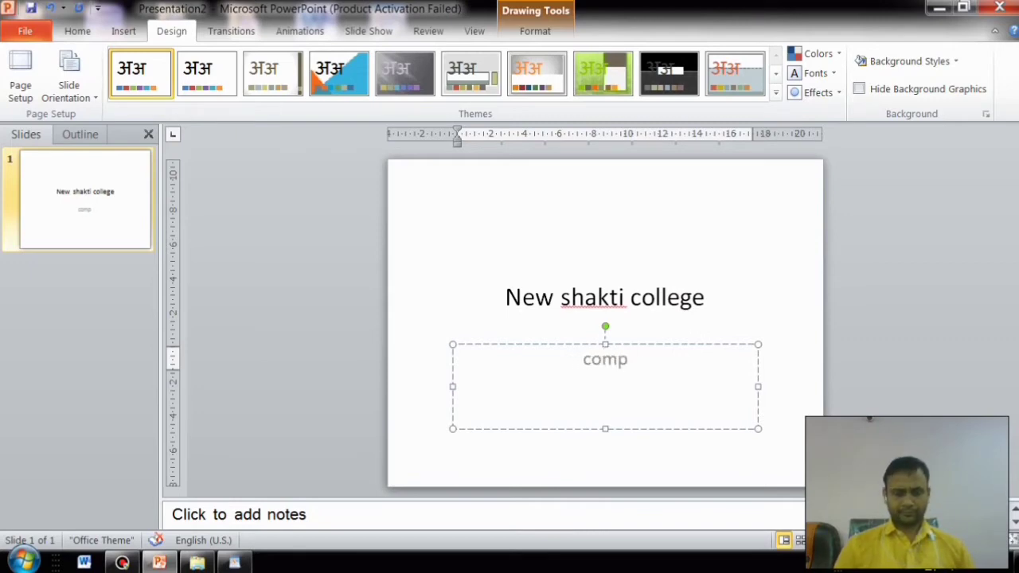
pyautogui.write('uter')
pyautogui.click(645, 195)
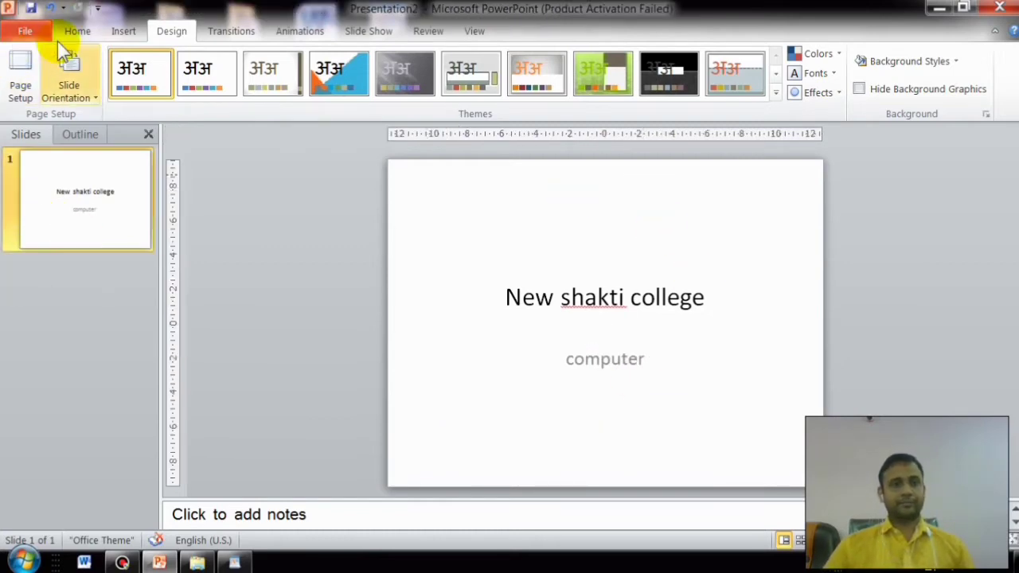
pyautogui.click(83, 34)
pyautogui.click(123, 30)
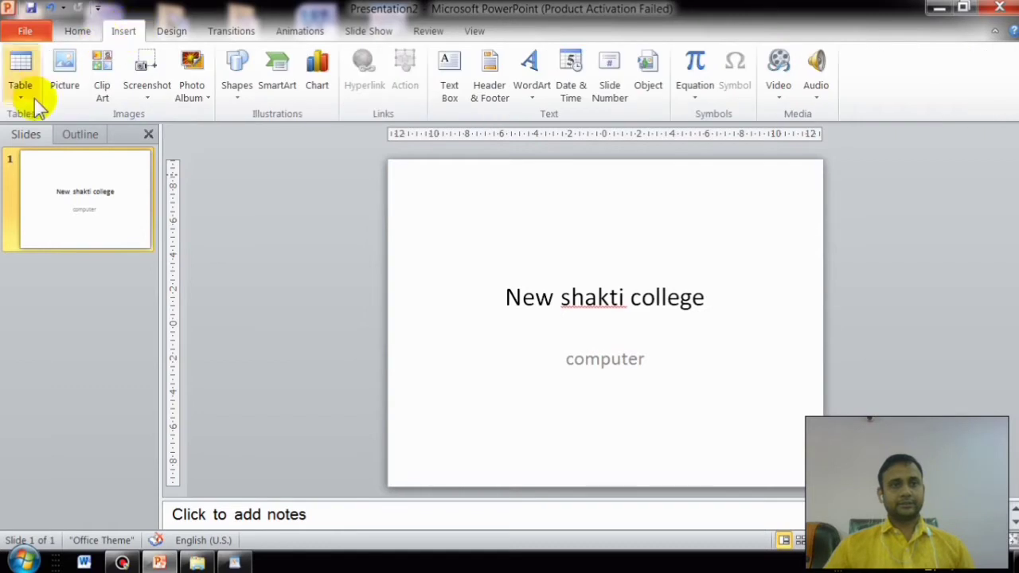
pyautogui.click(68, 27)
# Add two new Title and Content slides after the title slide.
pyautogui.click(92, 64)
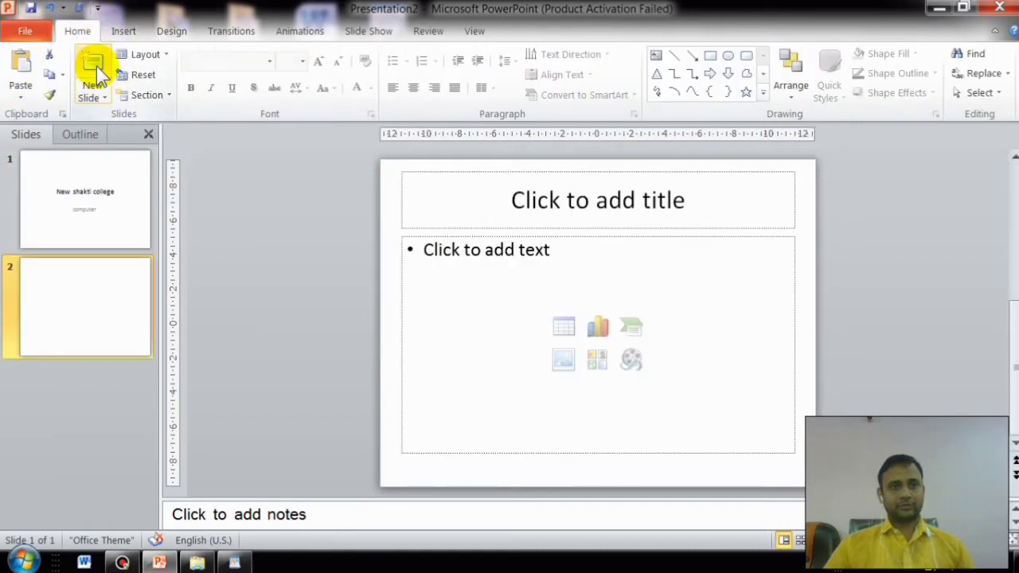
pyautogui.click(94, 71)
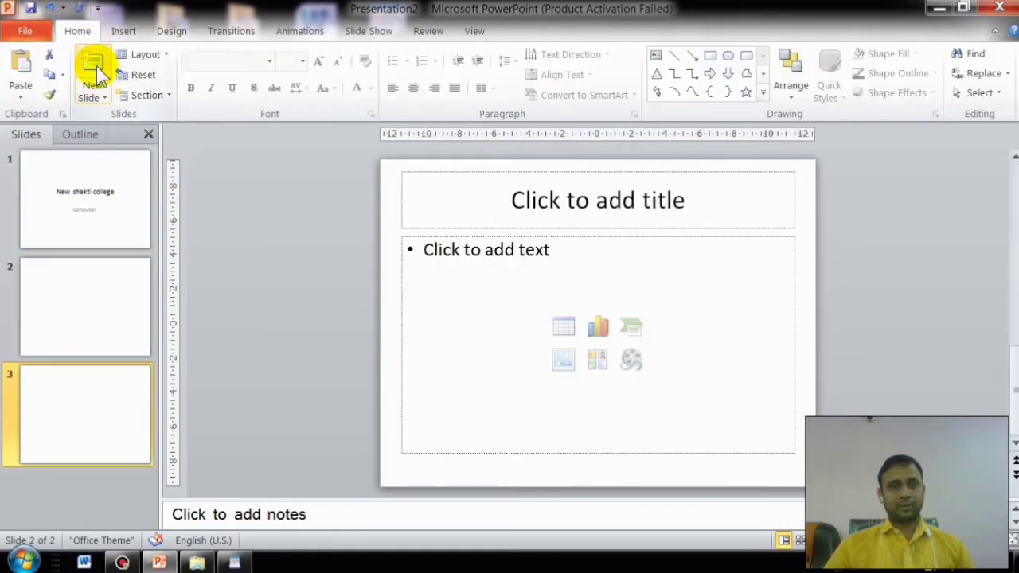
pyautogui.click(85, 328)
# Title slide 2 'computer' and fill its body with lorem ipsum paragraphs via =lorem().
pyautogui.click(583, 200)
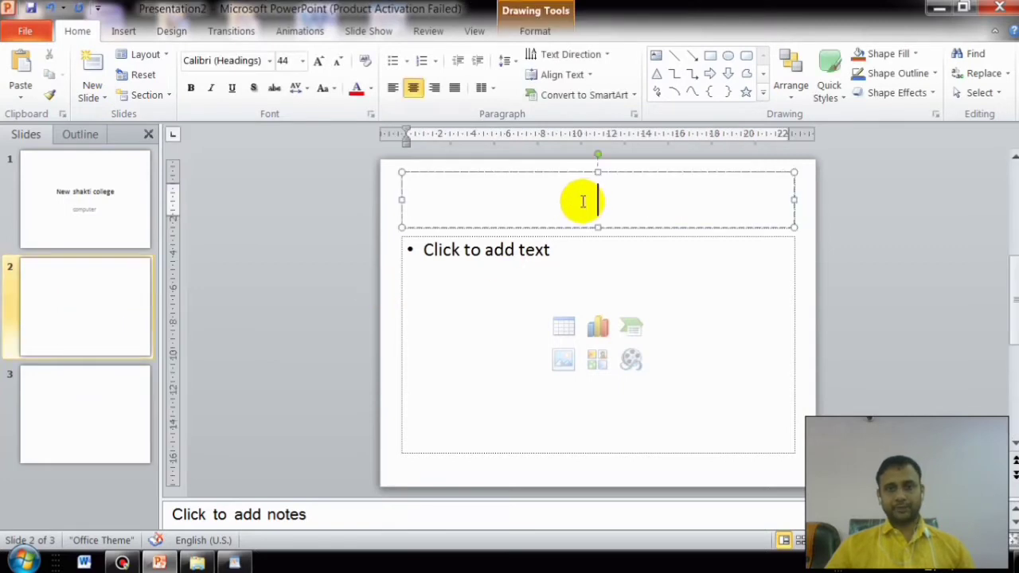
pyautogui.write('c')
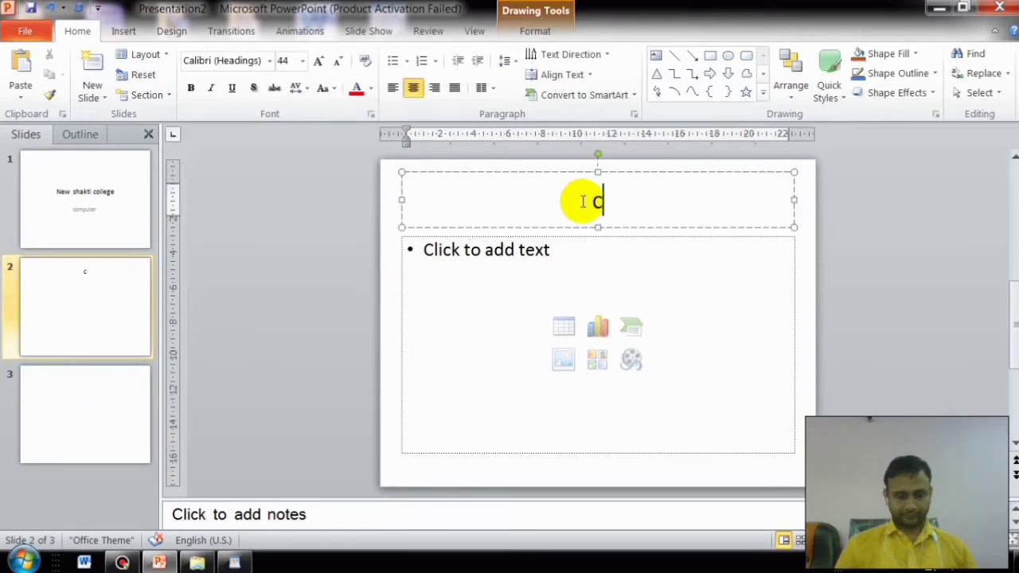
pyautogui.write('omputer')
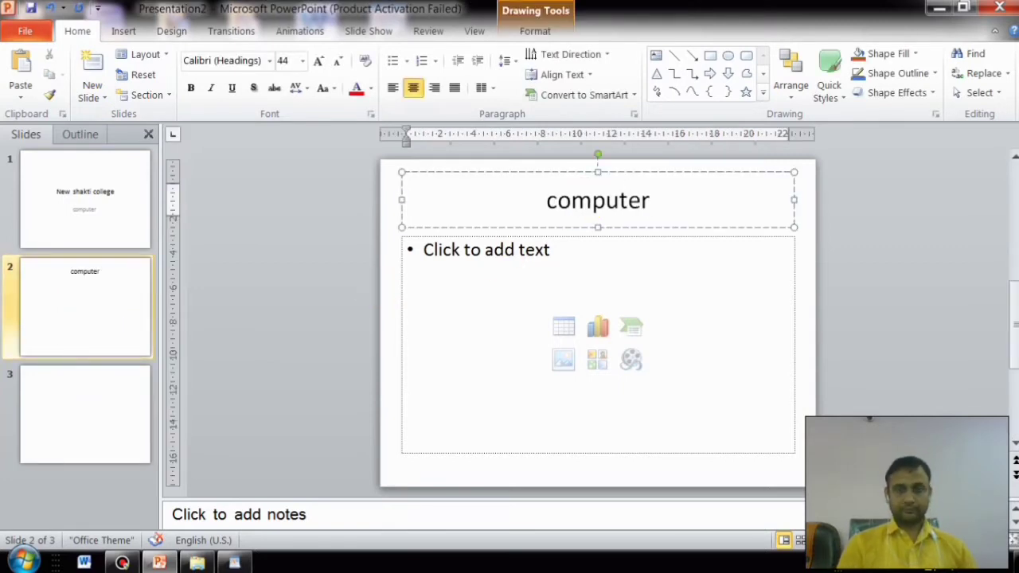
pyautogui.click(481, 247)
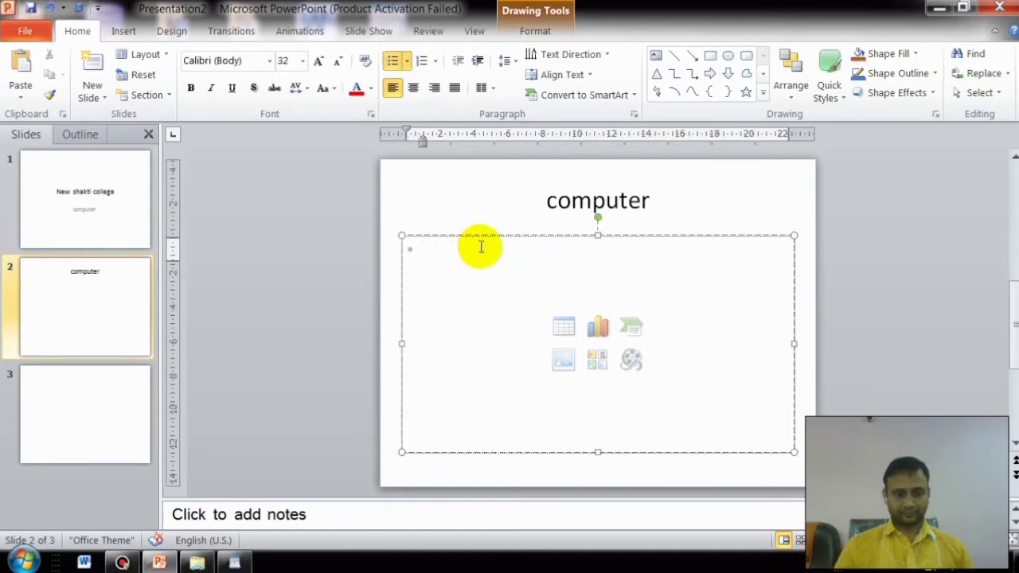
pyautogui.write('=lorem(')
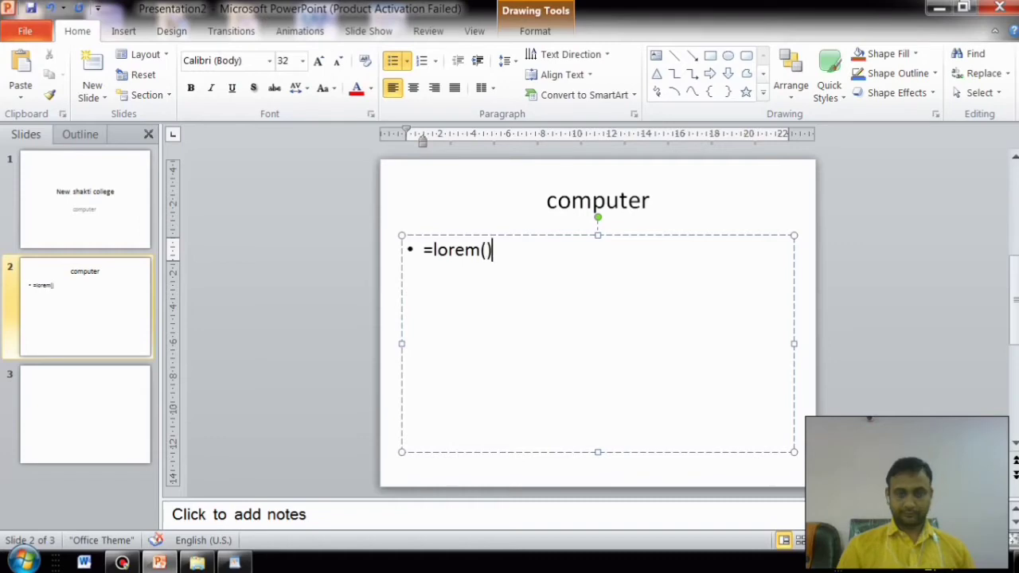
pyautogui.press('Return')
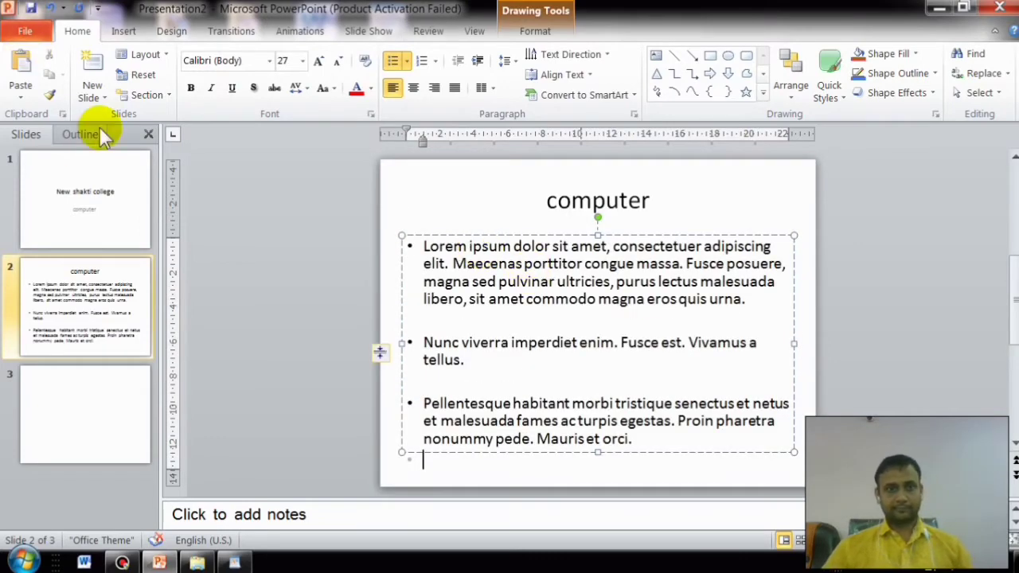
pyautogui.click(111, 416)
pyautogui.click(632, 189)
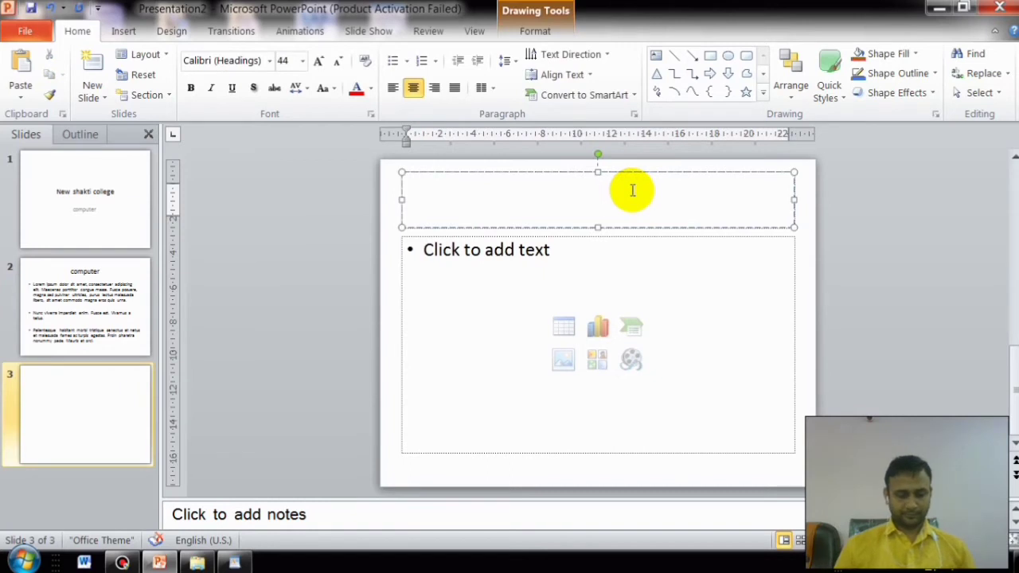
# Title slide 3 'internet' and generate four sample lines with =rand(1,4).
pyautogui.write('inter')
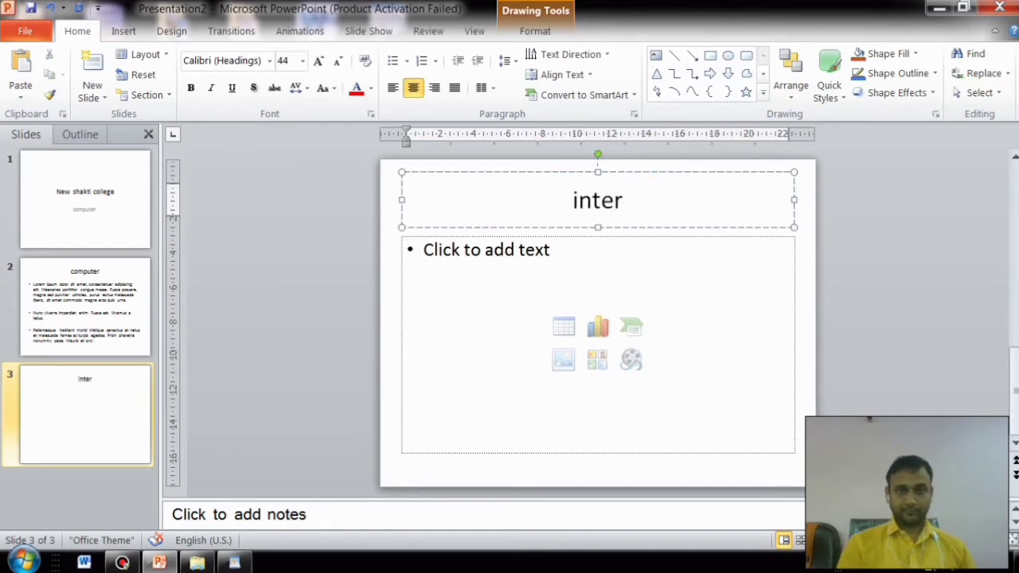
pyautogui.write('net')
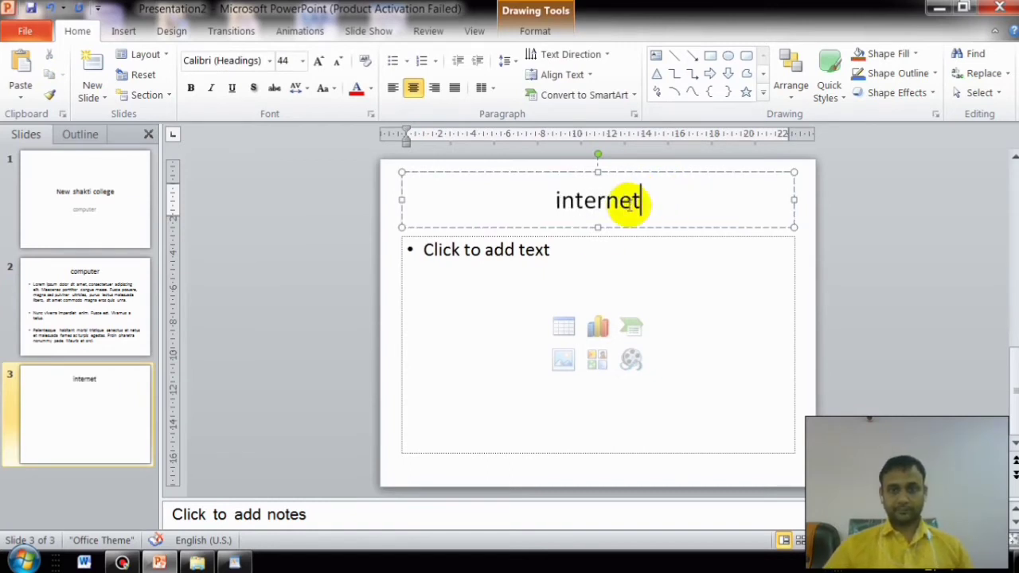
pyautogui.click(500, 251)
pyautogui.write('=')
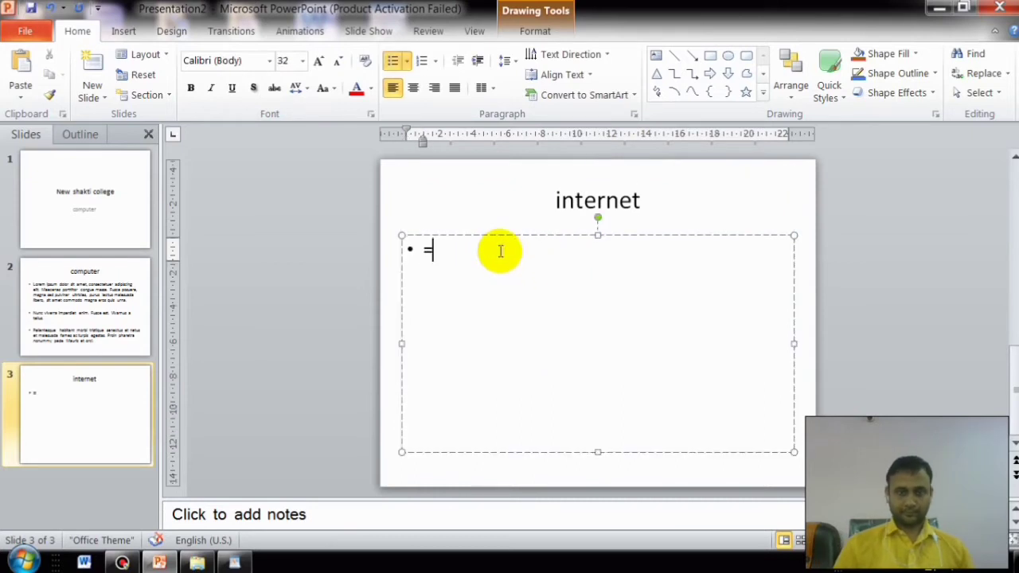
pyautogui.write('rand(1,4')
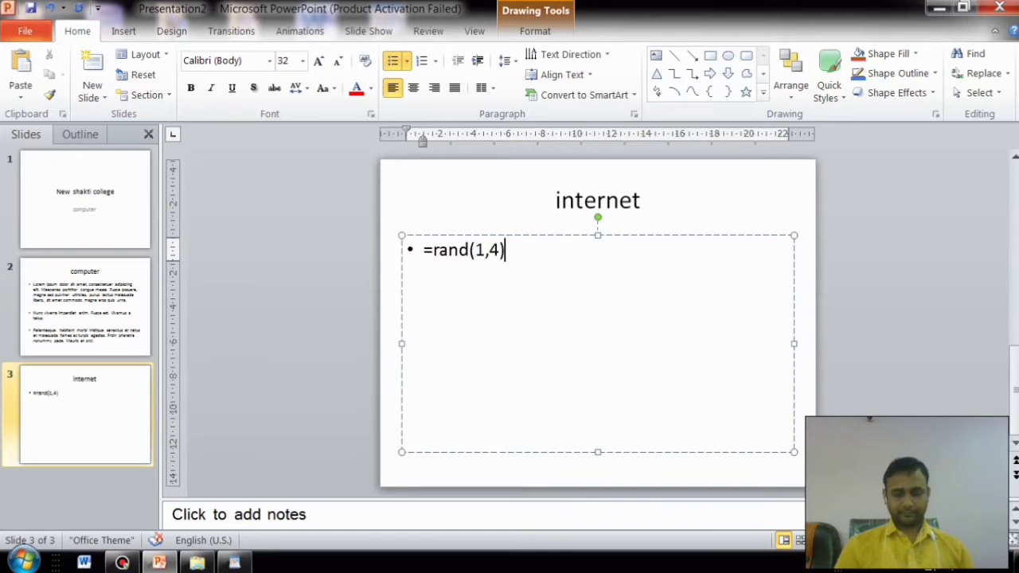
pyautogui.press('Return')
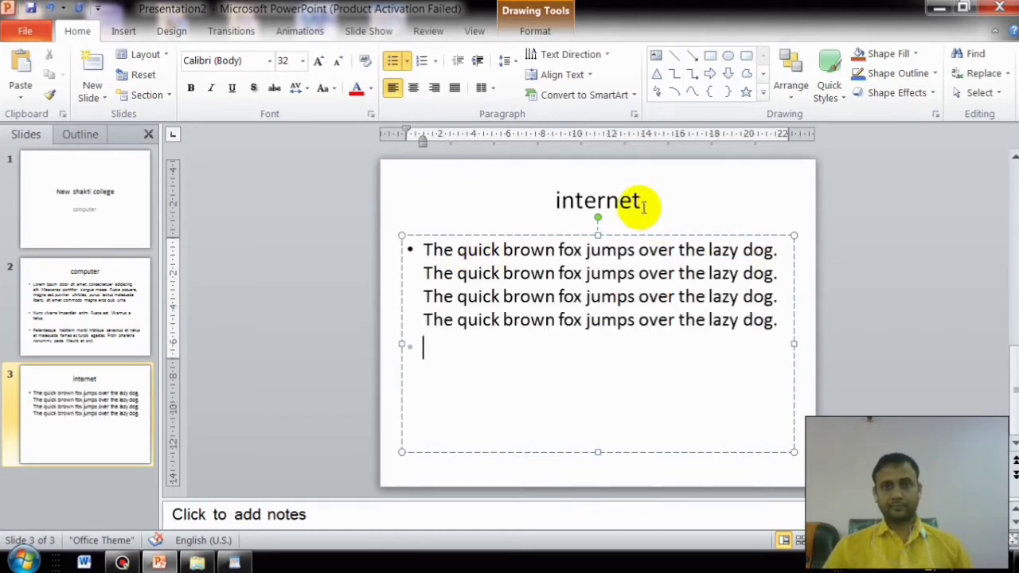
pyautogui.click(752, 184)
pyautogui.click(960, 242)
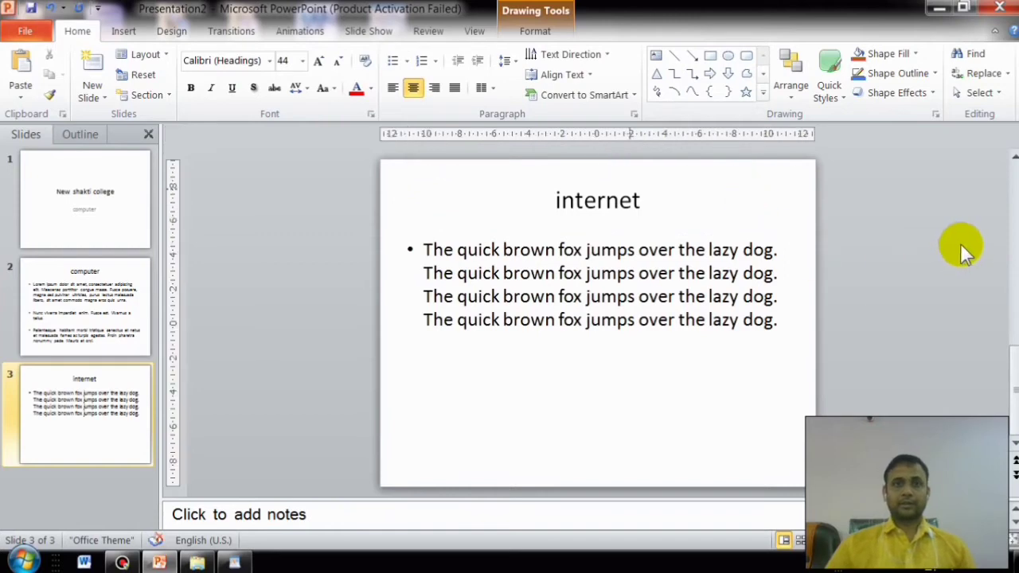
# Browse through the three slide thumbnails, ending on slide 2 'computer'.
pyautogui.click(150, 245)
pyautogui.click(128, 305)
pyautogui.click(100, 403)
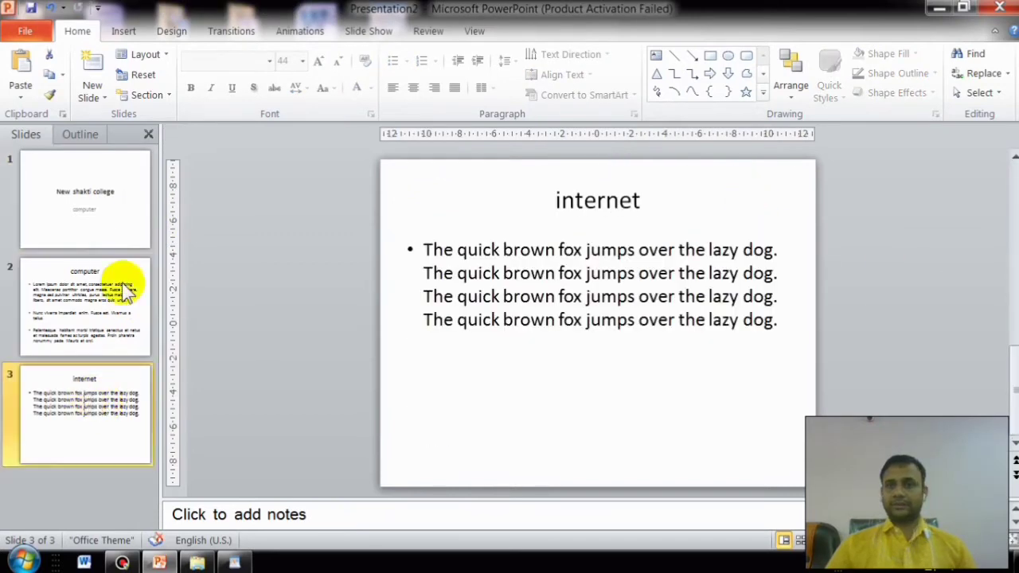
pyautogui.click(106, 179)
pyautogui.click(102, 324)
pyautogui.click(74, 382)
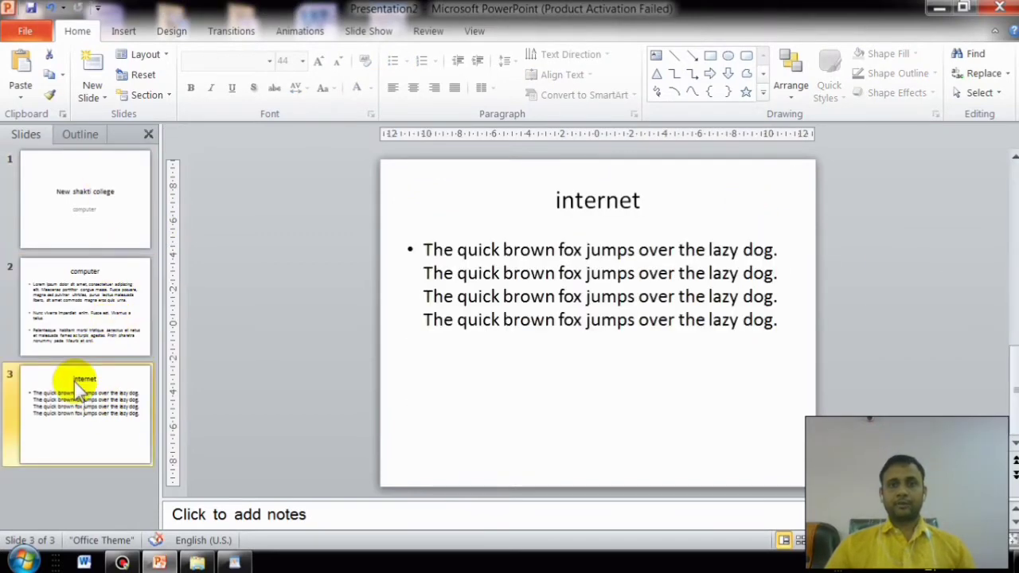
pyautogui.click(96, 205)
pyautogui.click(95, 274)
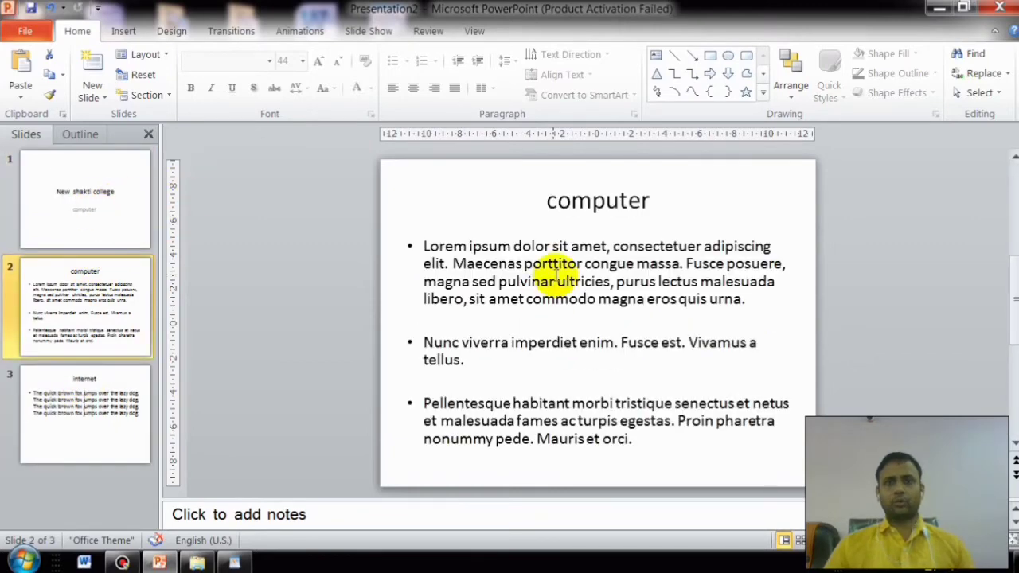
# Make slide 2's 'computer' title red, bold and three font sizes larger.
pyautogui.click(625, 200)
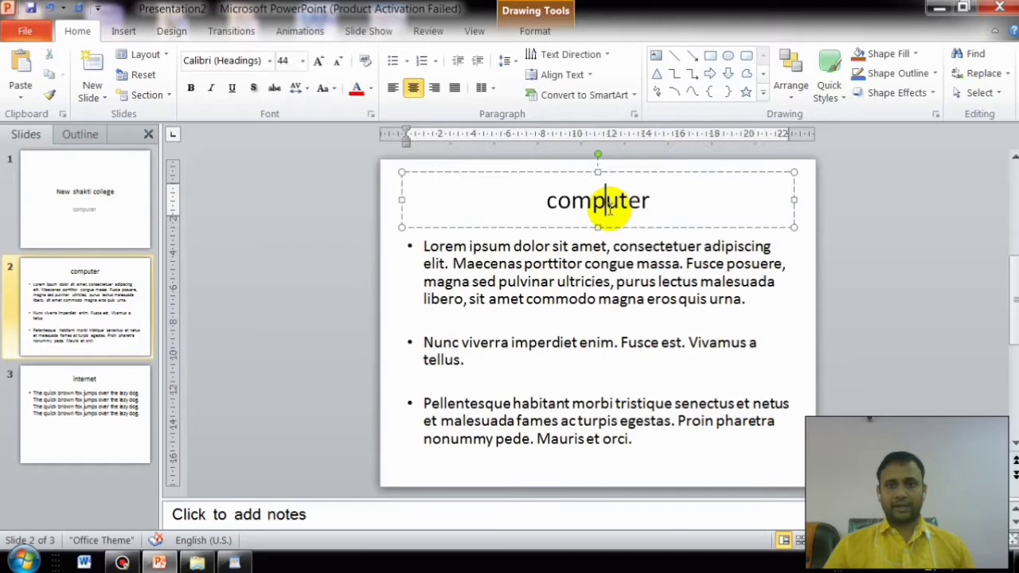
pyautogui.doubleClick(547, 199)
pyautogui.click(357, 88)
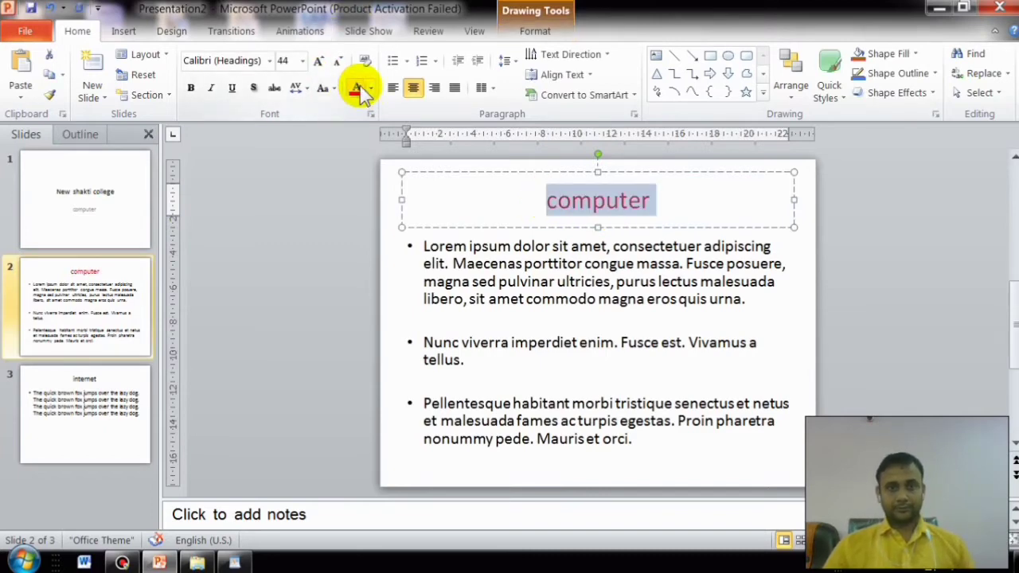
pyautogui.click(191, 88)
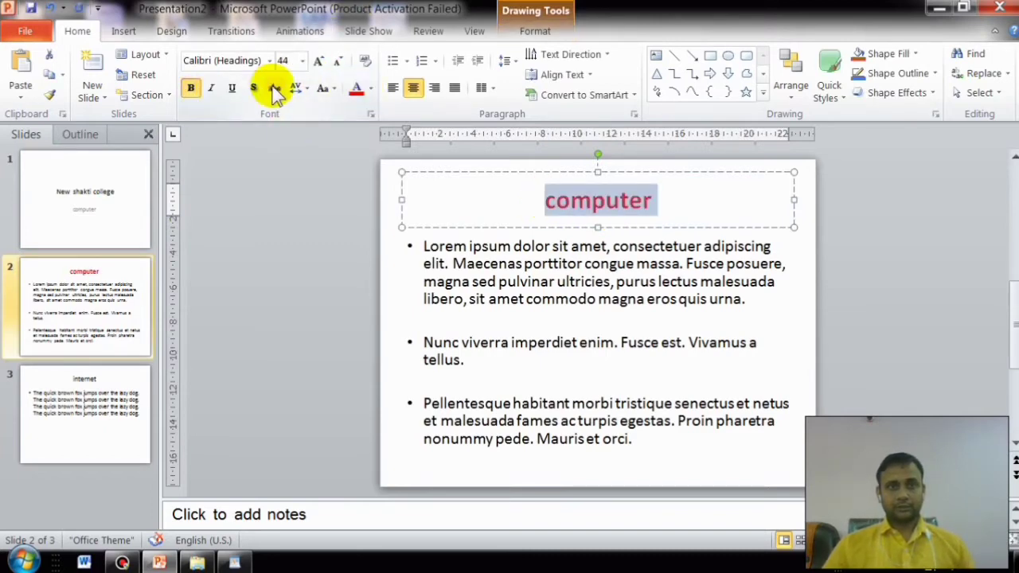
pyautogui.click(319, 61)
pyautogui.click(318, 61)
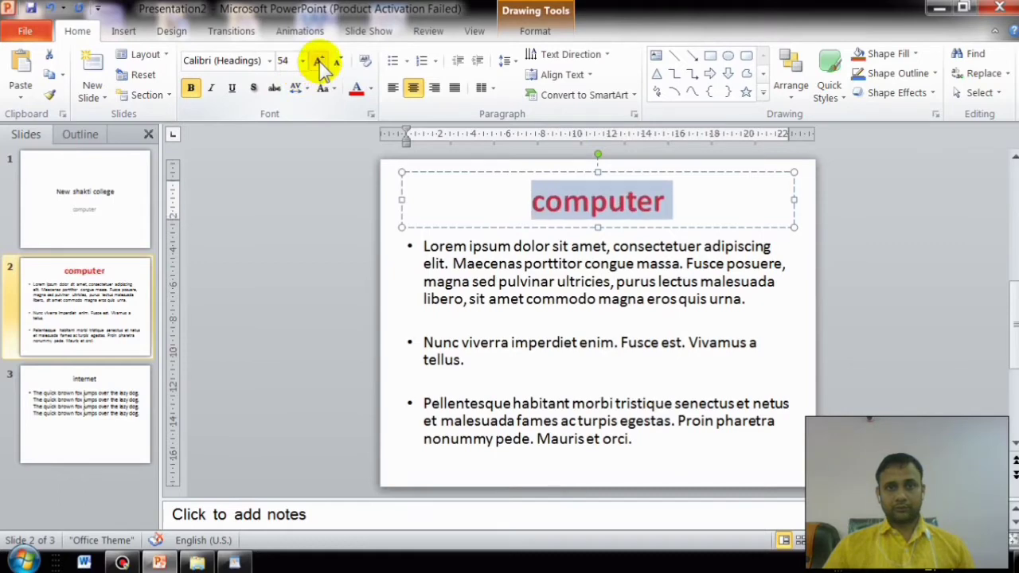
pyautogui.click(319, 61)
pyautogui.click(318, 61)
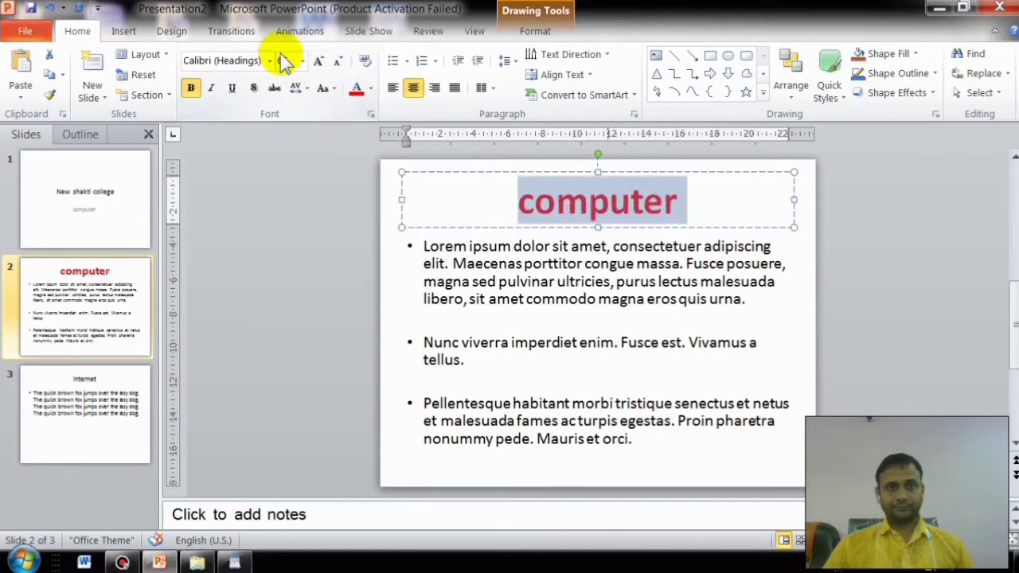
# Make the 'New shakti college' title red, bold and 60 pt.
pyautogui.click(107, 203)
pyautogui.click(512, 297)
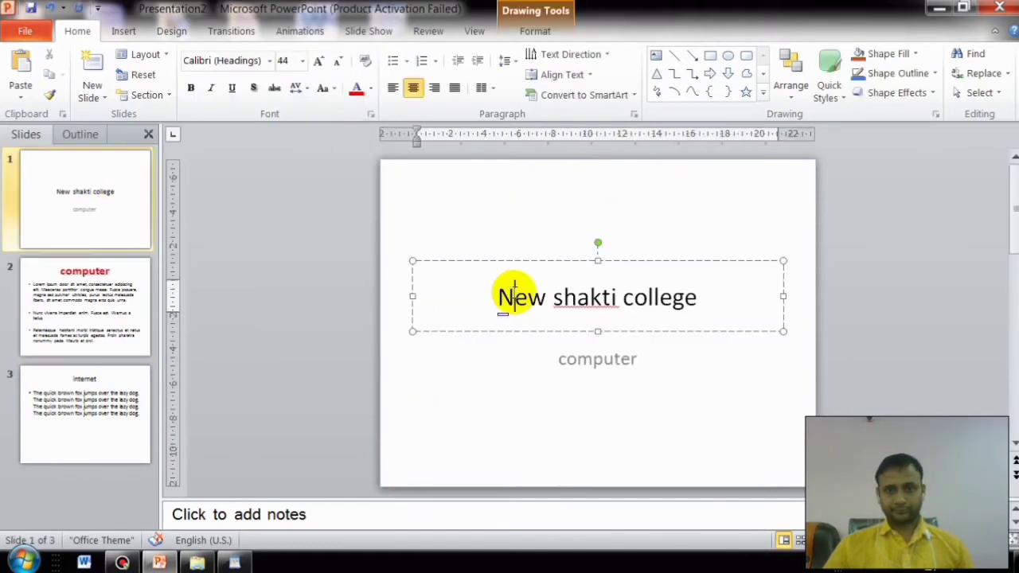
pyautogui.tripleClick(512, 297)
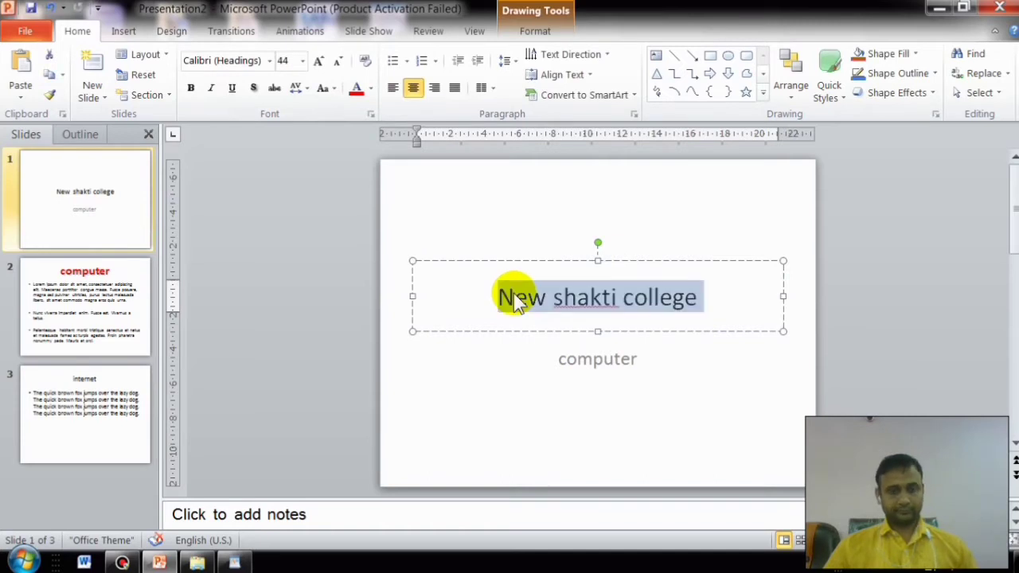
pyautogui.click(357, 88)
pyautogui.click(318, 61)
pyautogui.click(318, 60)
pyautogui.click(317, 60)
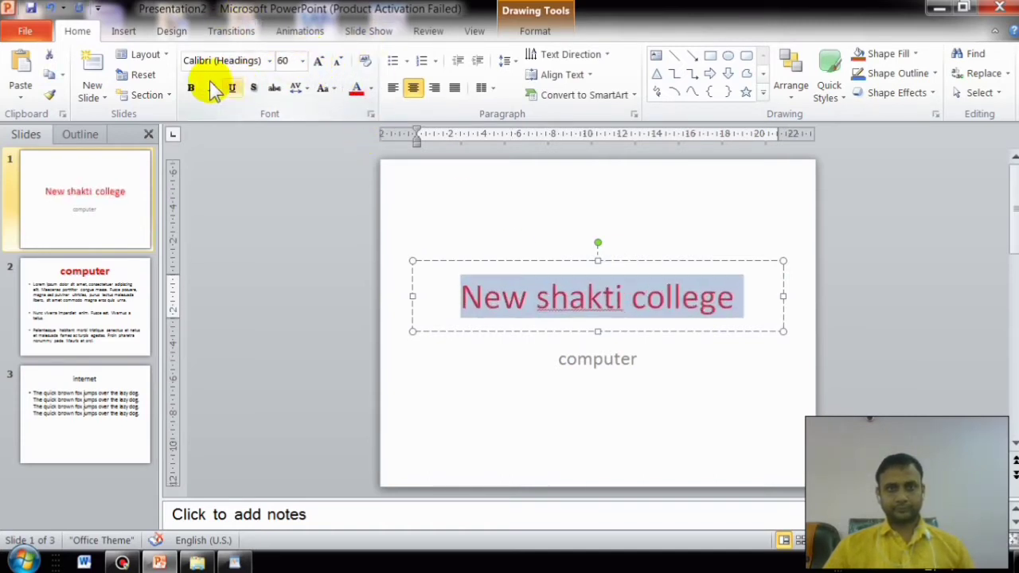
pyautogui.click(195, 87)
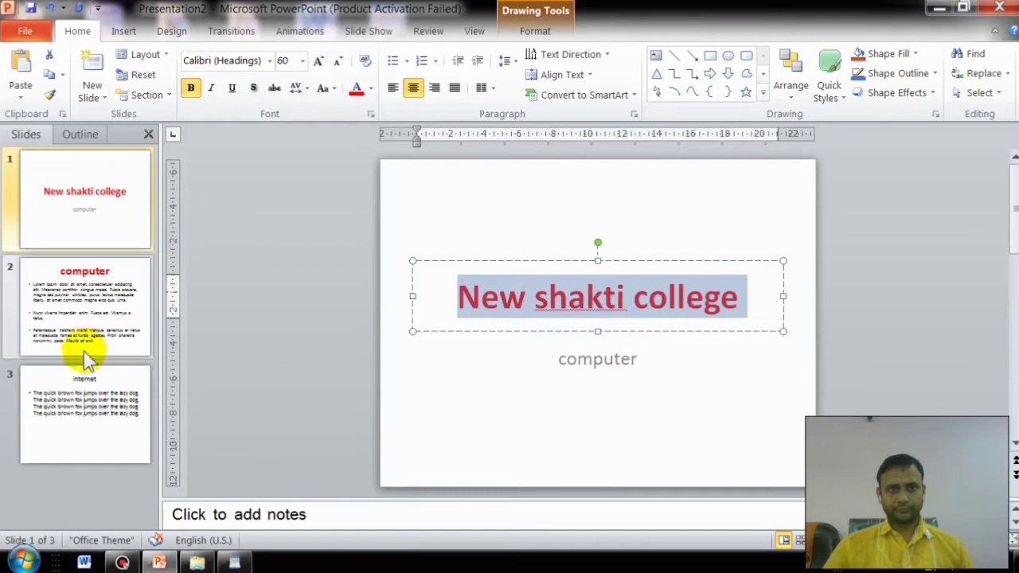
# Make the 'computer' subtitle blue and two font sizes larger.
pyautogui.click(566, 363)
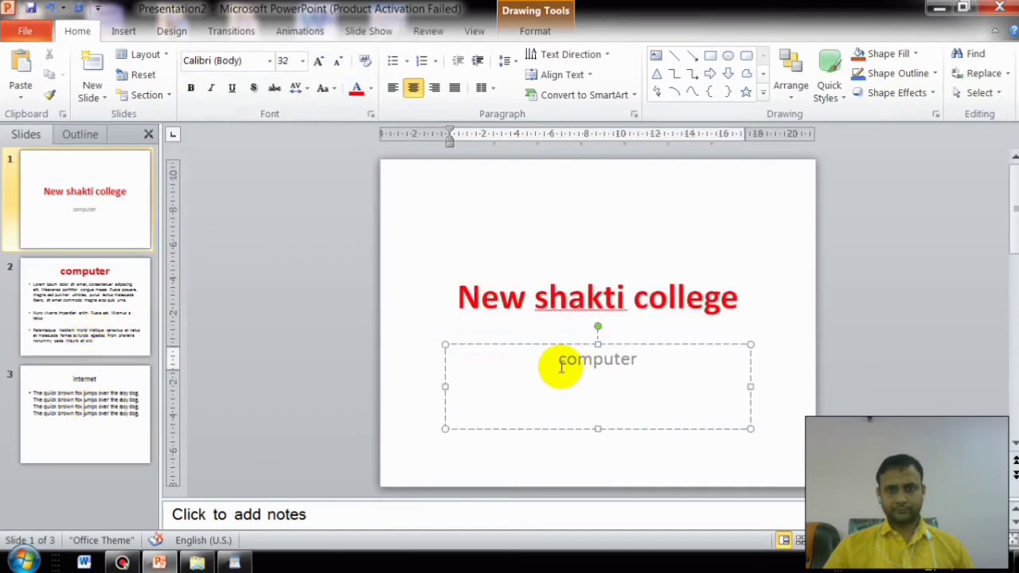
pyautogui.doubleClick(562, 363)
pyautogui.click(370, 88)
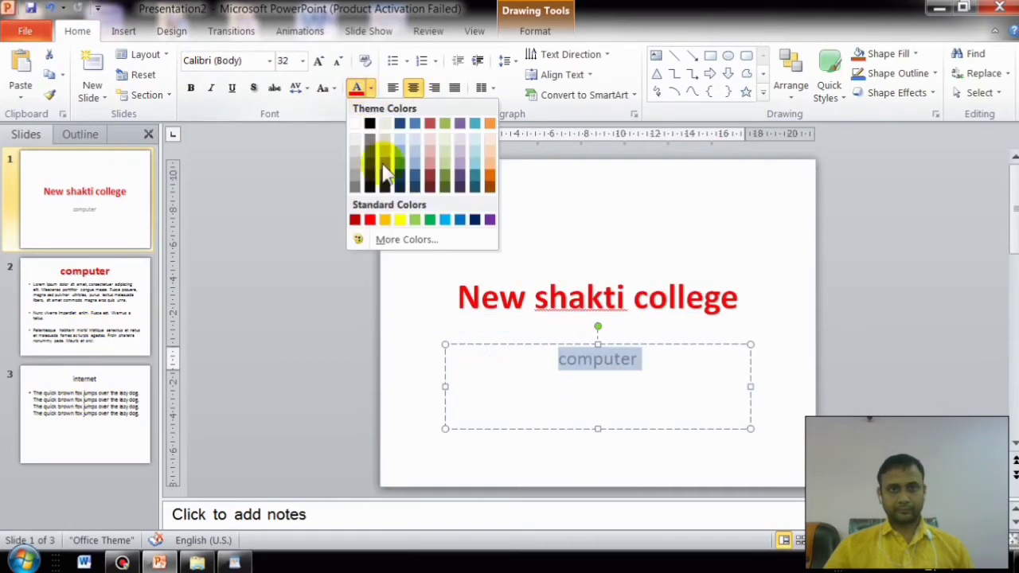
pyautogui.click(460, 220)
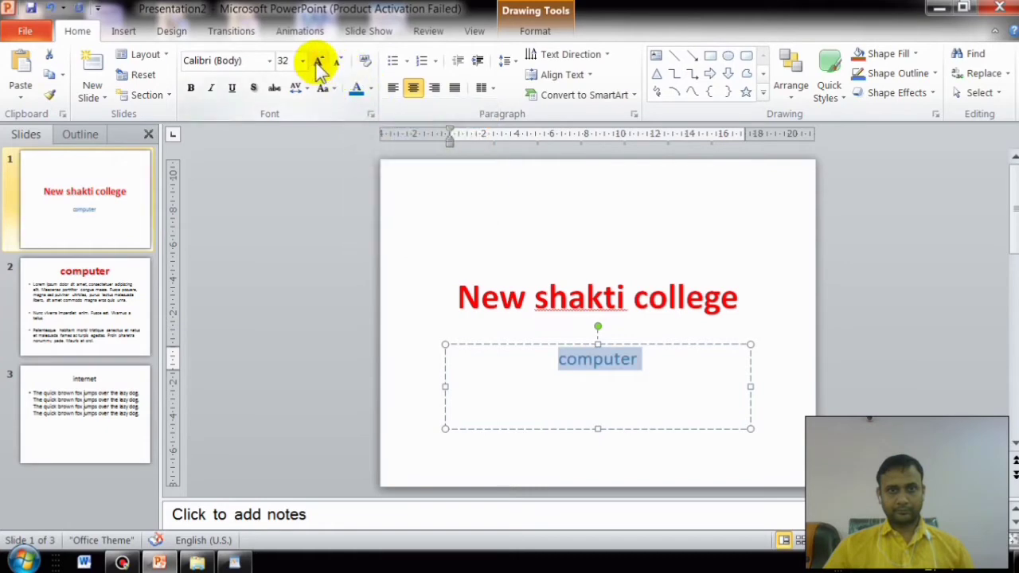
pyautogui.click(319, 61)
pyautogui.click(319, 62)
pyautogui.click(318, 61)
# Change slide 3's 'internet' title to all capitals, INTERNET.
pyautogui.click(47, 429)
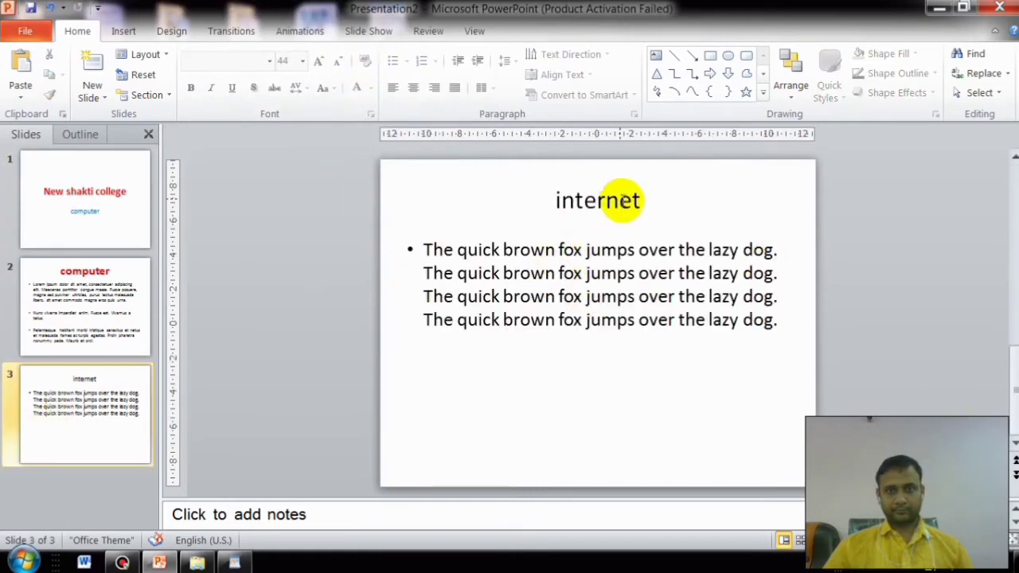
pyautogui.click(620, 200)
pyautogui.doubleClick(620, 200)
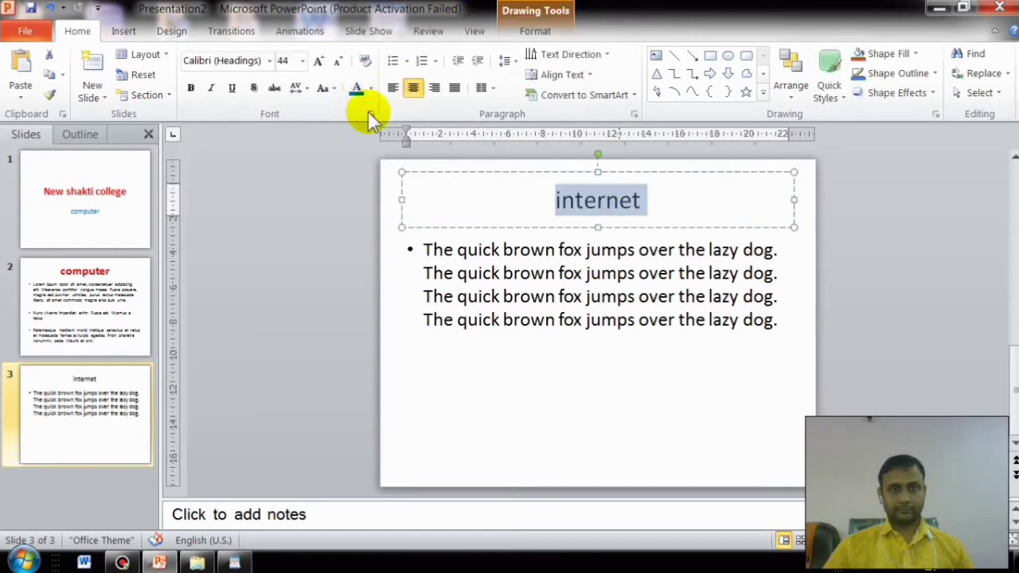
pyautogui.click(326, 87)
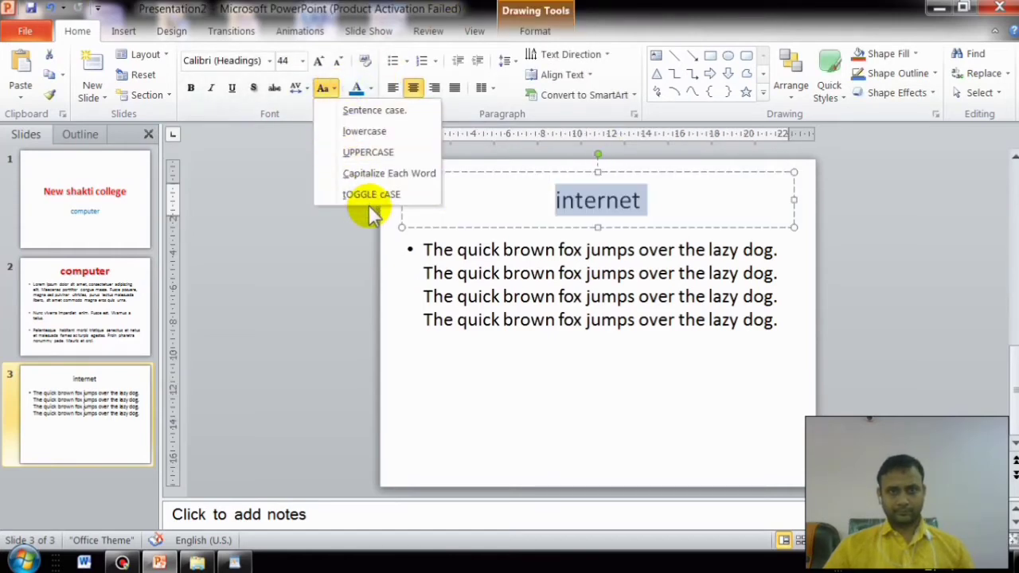
pyautogui.click(369, 152)
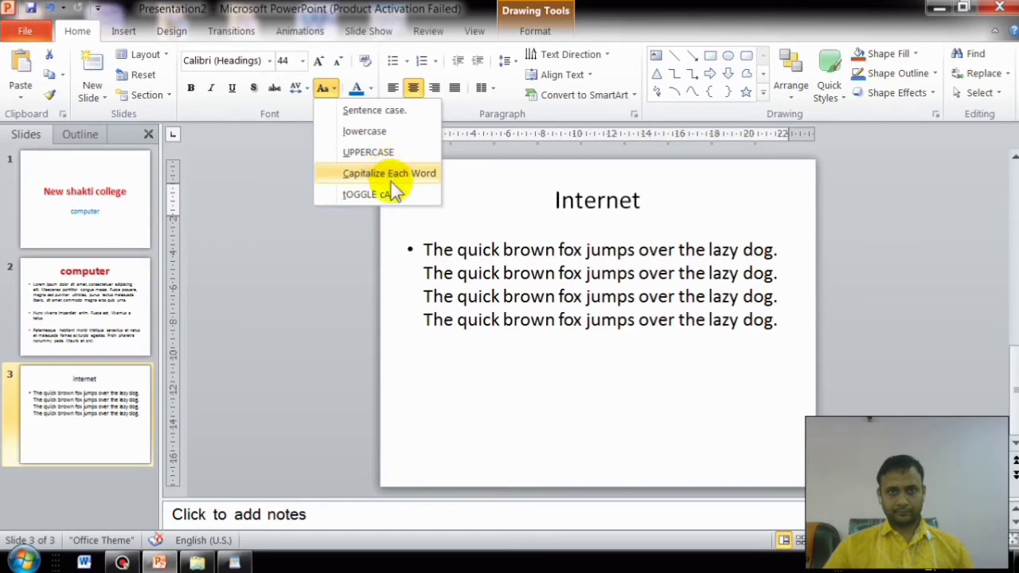
pyautogui.click(386, 154)
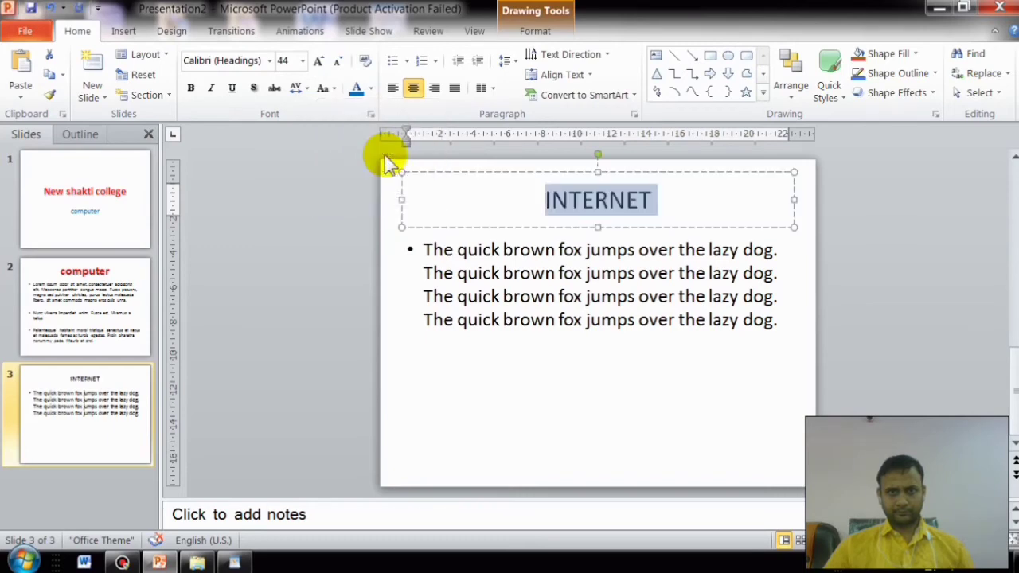
# Make the INTERNET title red, bold and two font sizes larger.
pyautogui.click(371, 89)
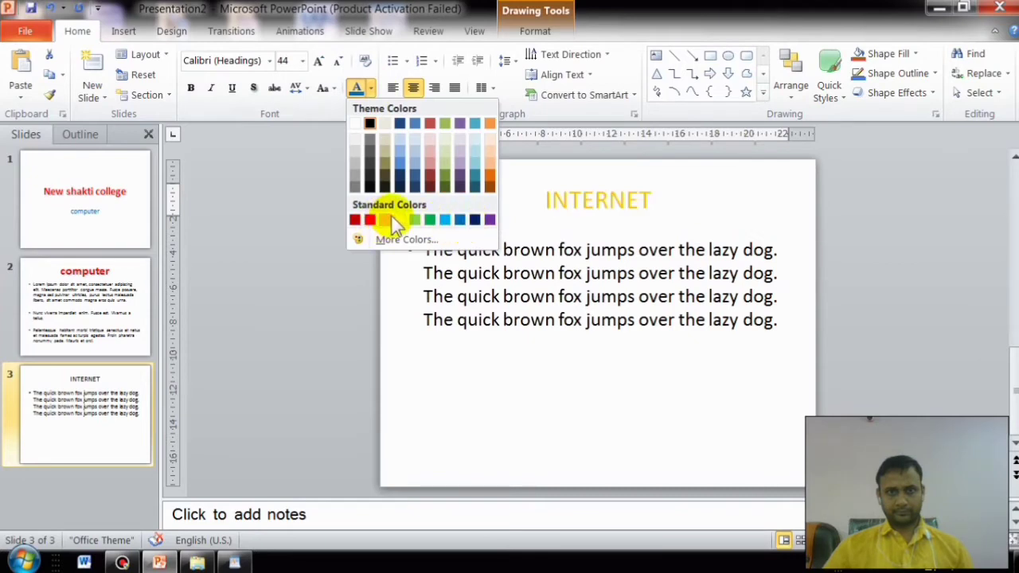
pyautogui.click(356, 220)
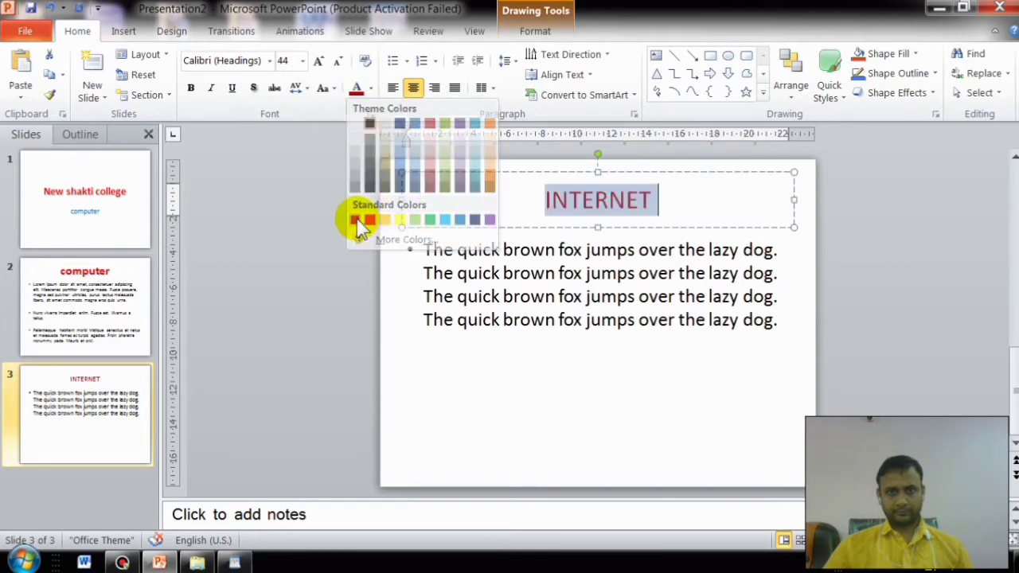
pyautogui.click(191, 88)
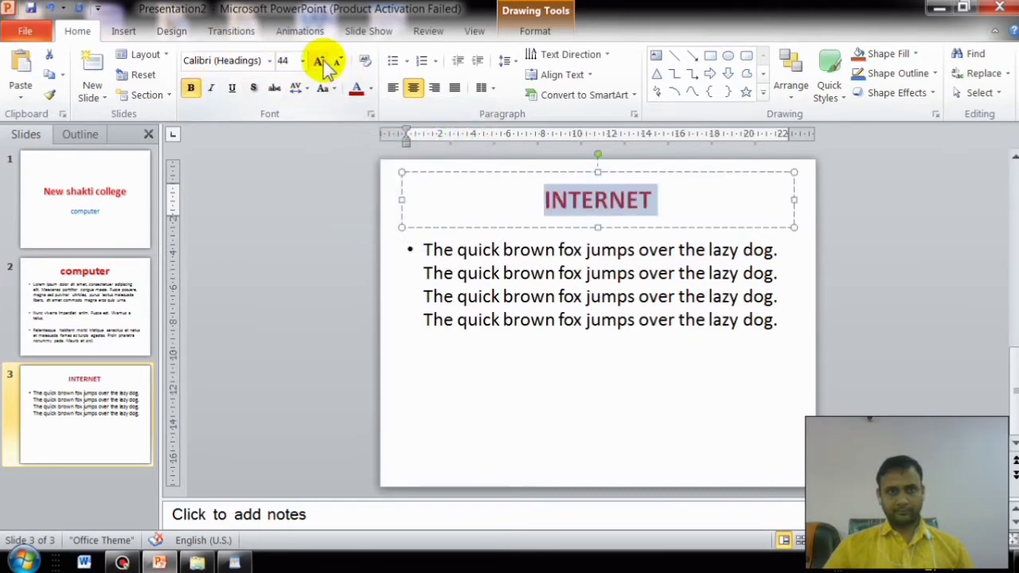
pyautogui.click(319, 61)
pyautogui.click(318, 62)
pyautogui.click(318, 61)
# Leave the INTERNET slide and open the title slide.
pyautogui.click(650, 369)
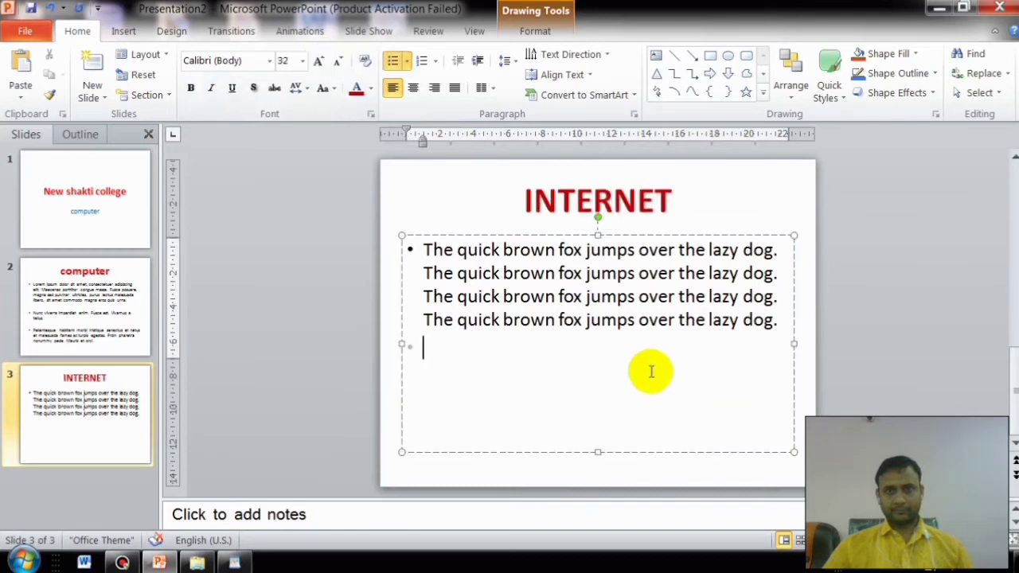
pyautogui.click(143, 253)
pyautogui.click(109, 381)
pyautogui.click(96, 215)
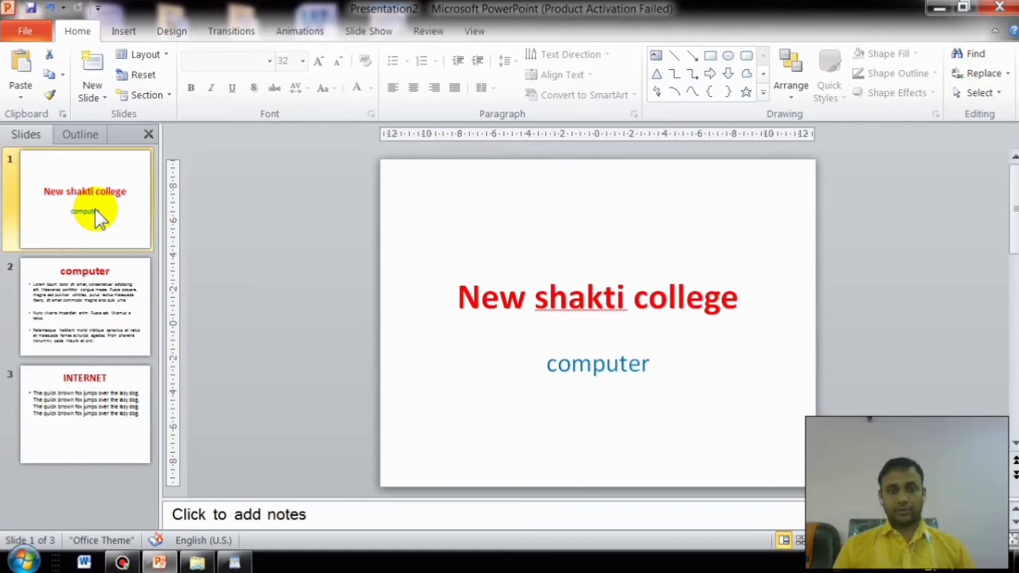
# Step through the slides with arrow keys, then open slide 2 'computer' with the Design themes showing.
pyautogui.press('Down')
pyautogui.press('Down')
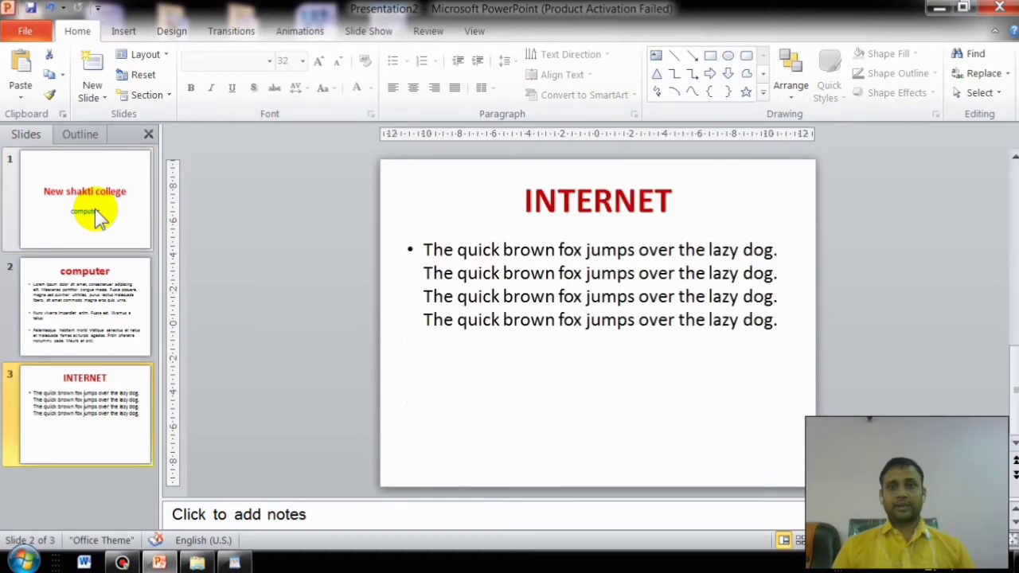
pyautogui.press('Up')
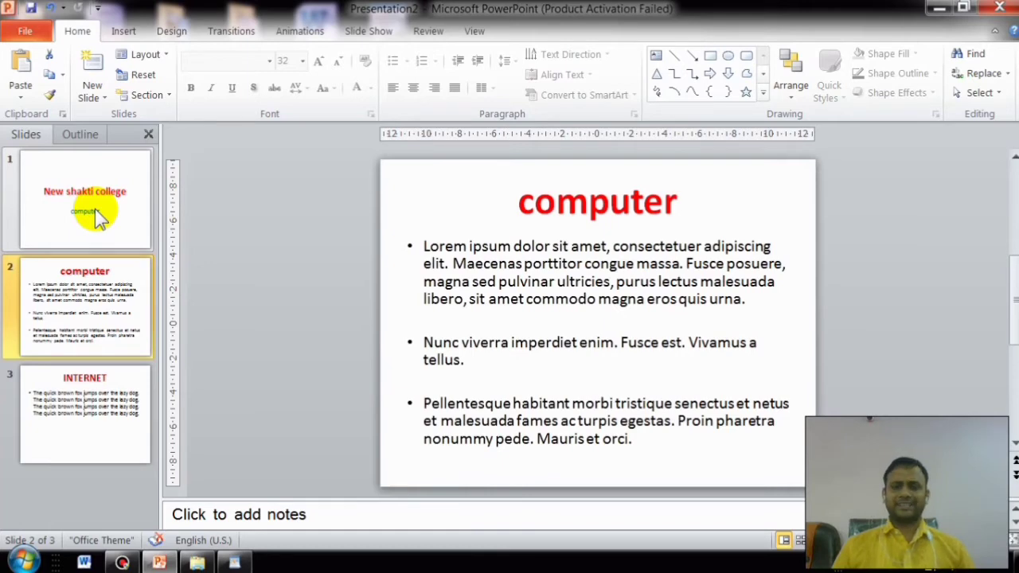
pyautogui.press('Down')
pyautogui.press('Up')
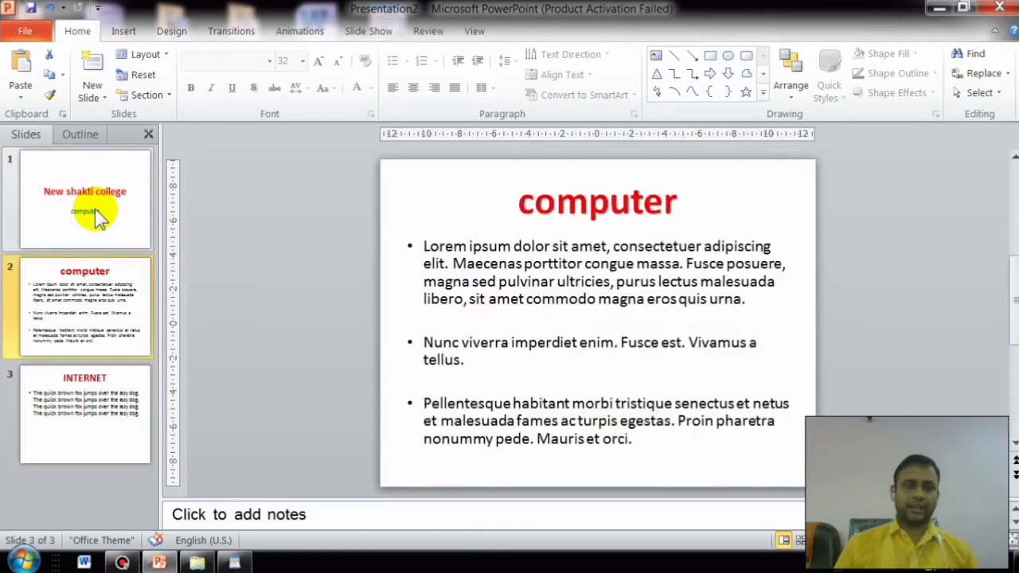
pyautogui.press('Up')
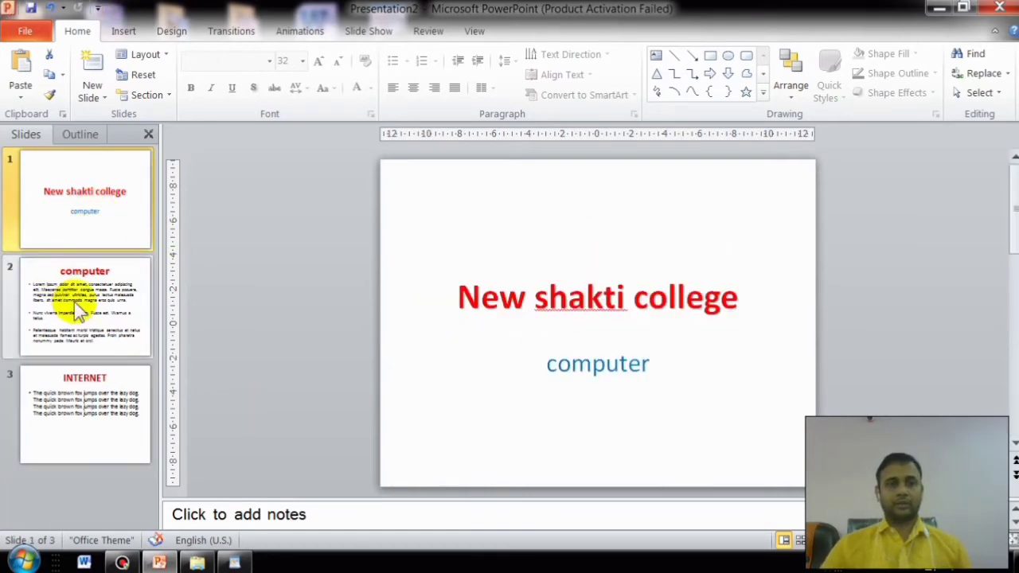
pyautogui.click(79, 294)
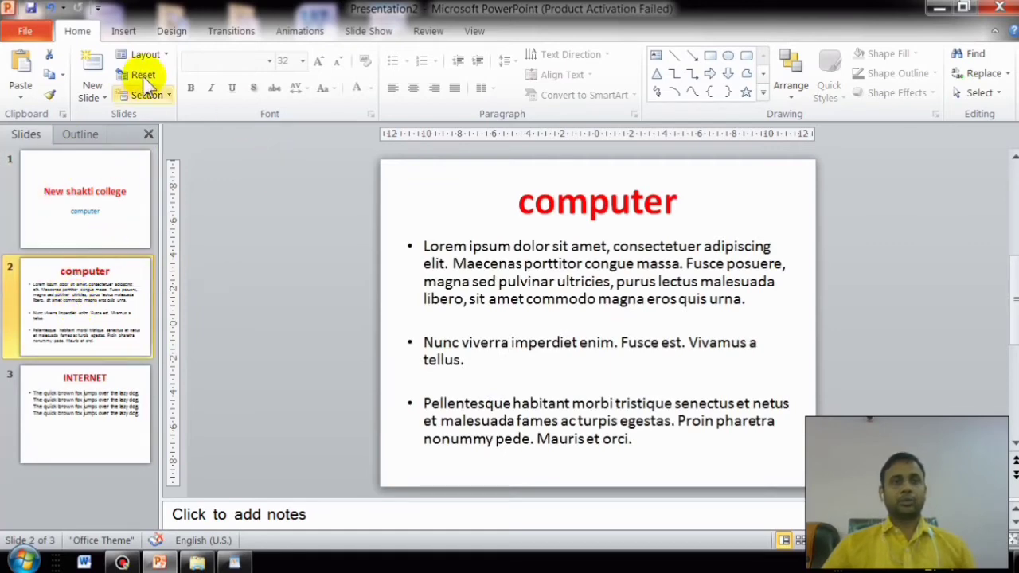
pyautogui.click(172, 31)
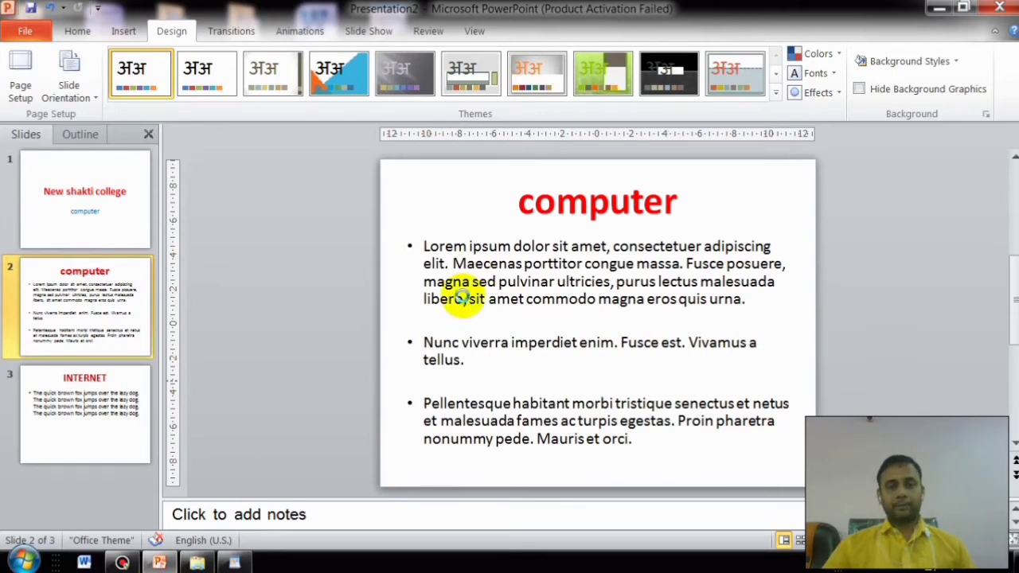
# Run the slide show through the title, computer and INTERNET slides, then show Slide Show commands.
pyautogui.press('F5')
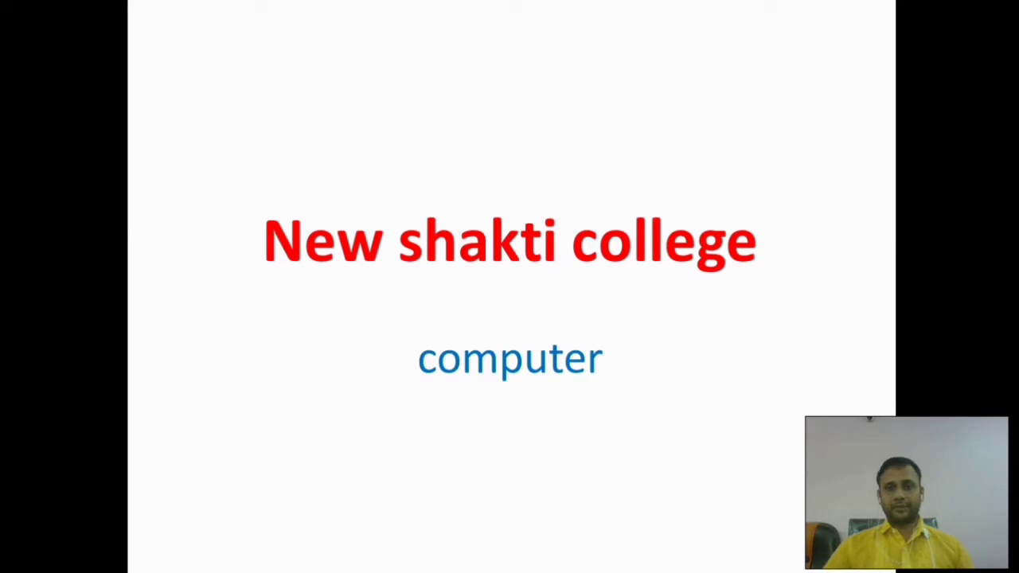
pyautogui.press('Right')
pyautogui.press('Right')
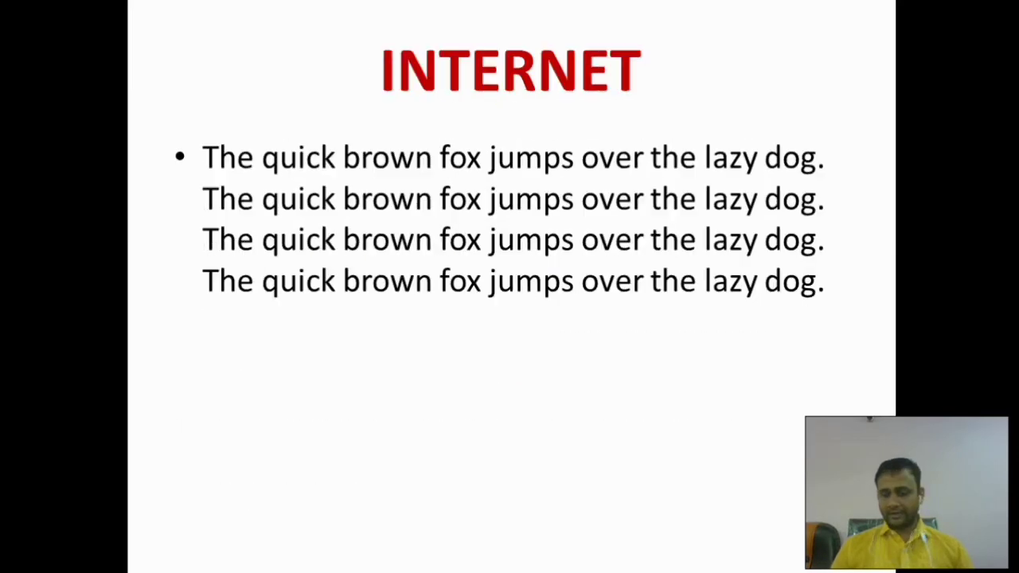
pyautogui.press('Right')
pyautogui.press('Right')
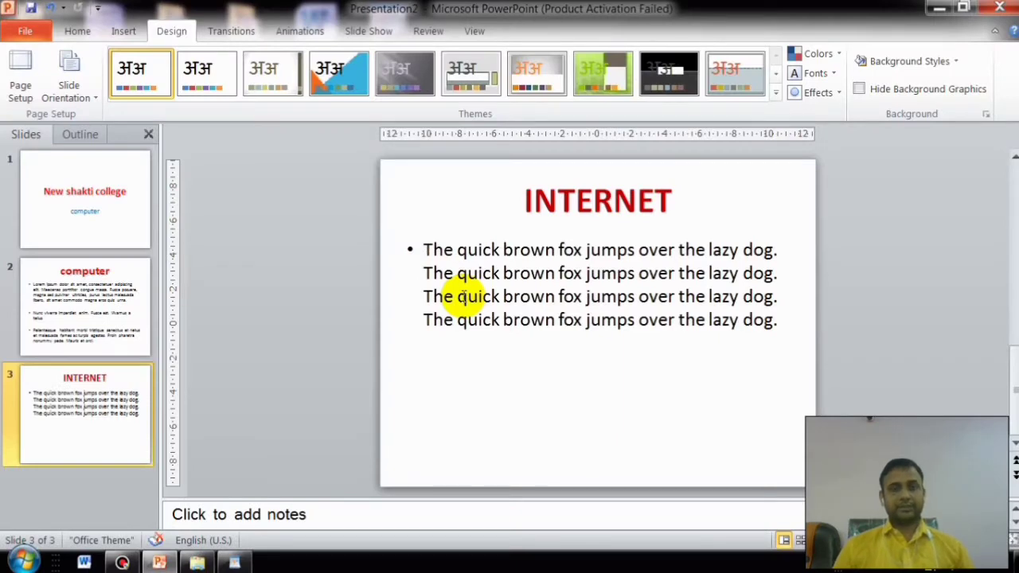
pyautogui.click(368, 31)
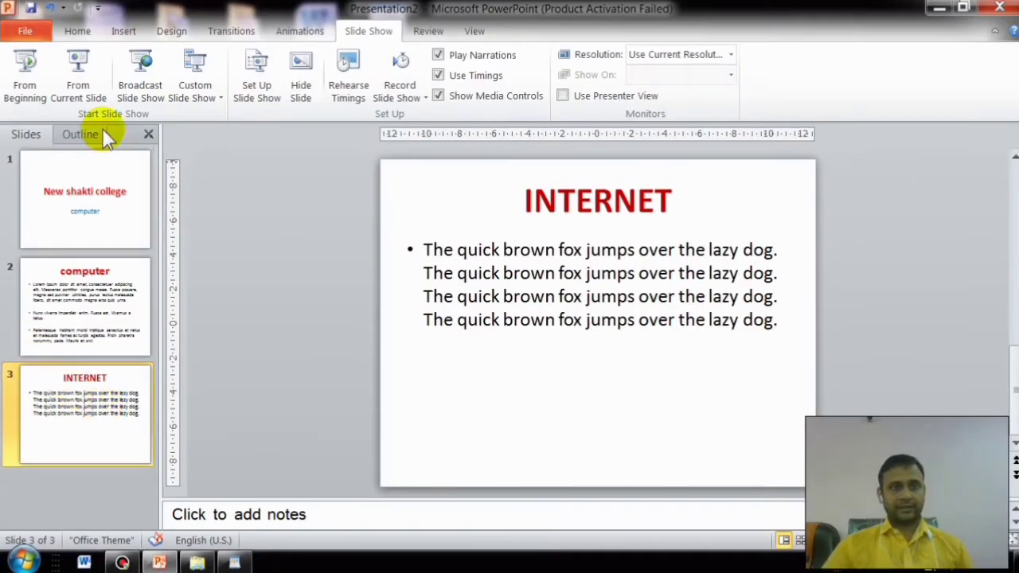
# Replay the show from the current slide and from the beginning, then exit to the Design themes.
pyautogui.click(78, 73)
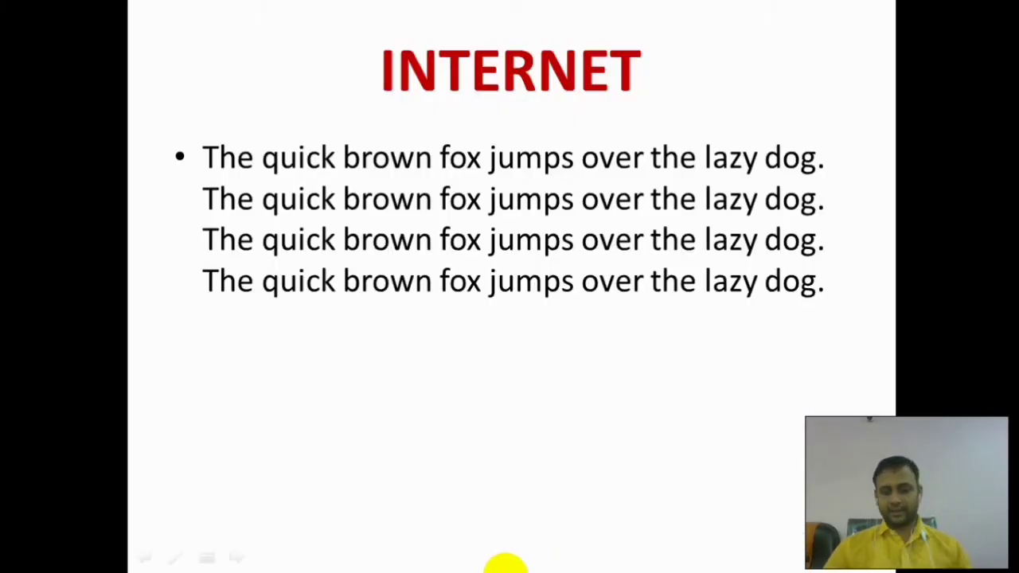
pyautogui.click(505, 565)
pyautogui.click(505, 565)
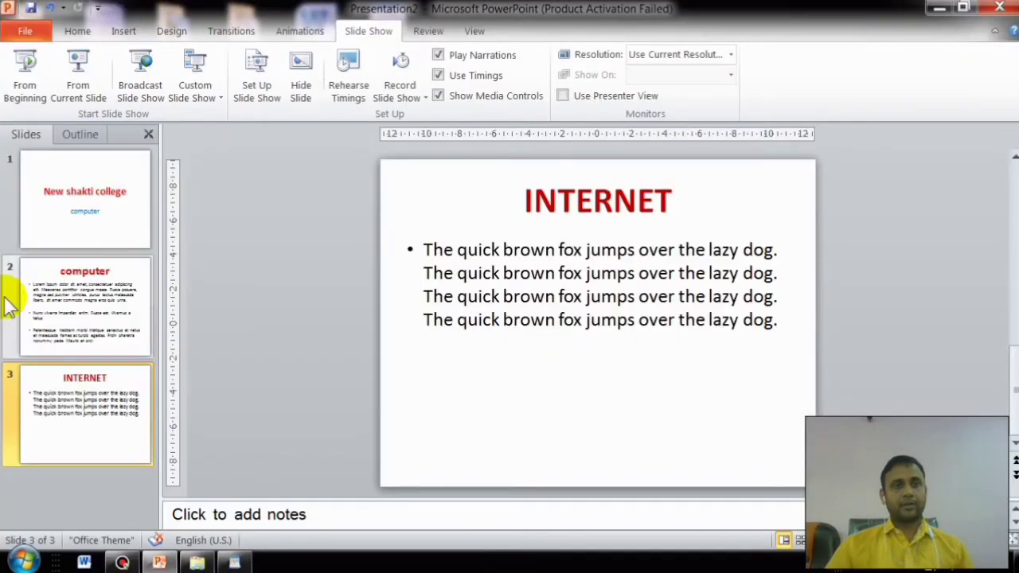
pyautogui.click(24, 68)
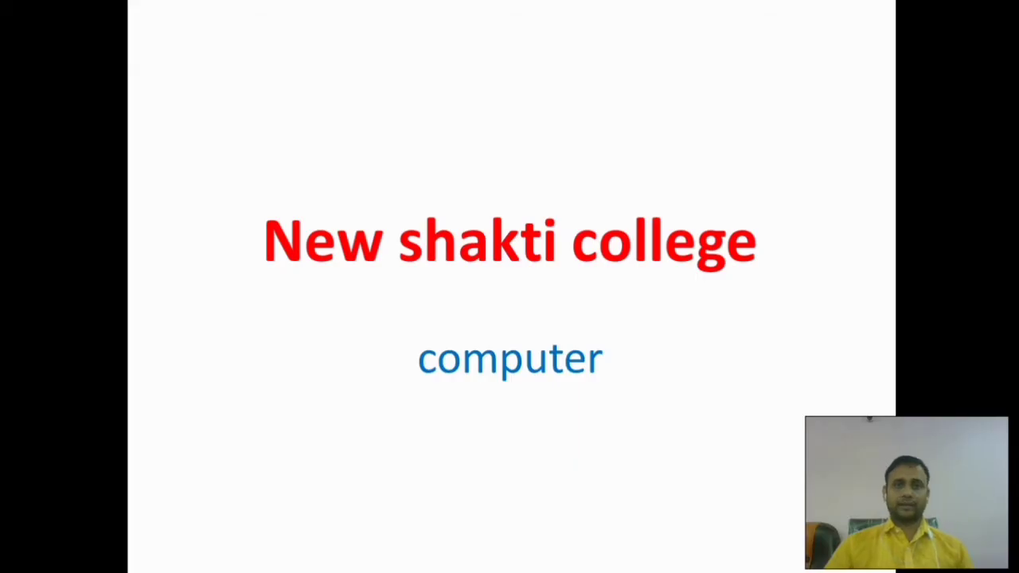
pyautogui.press('Right')
pyautogui.press('Right')
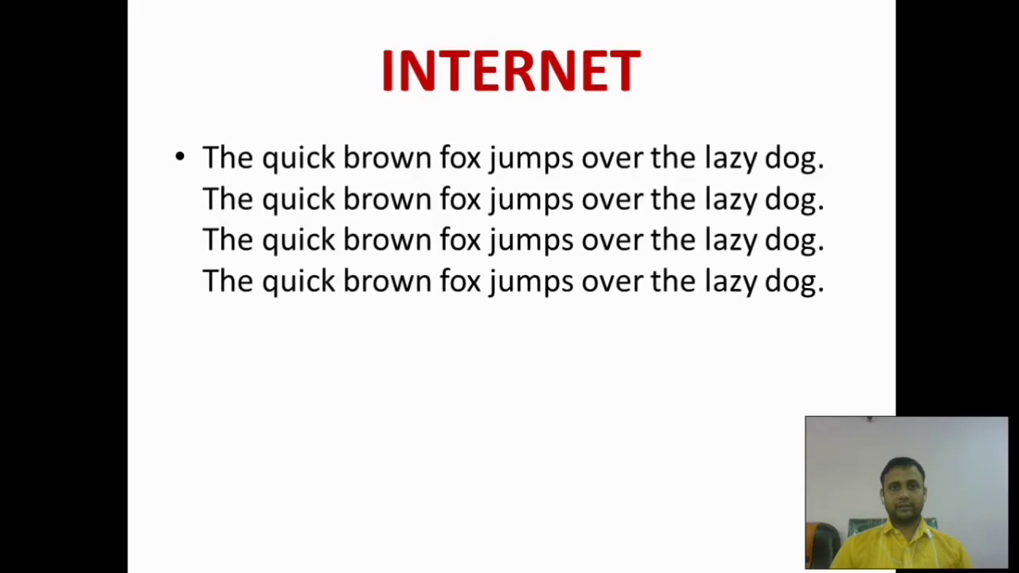
pyautogui.press('Right')
pyautogui.press('Right')
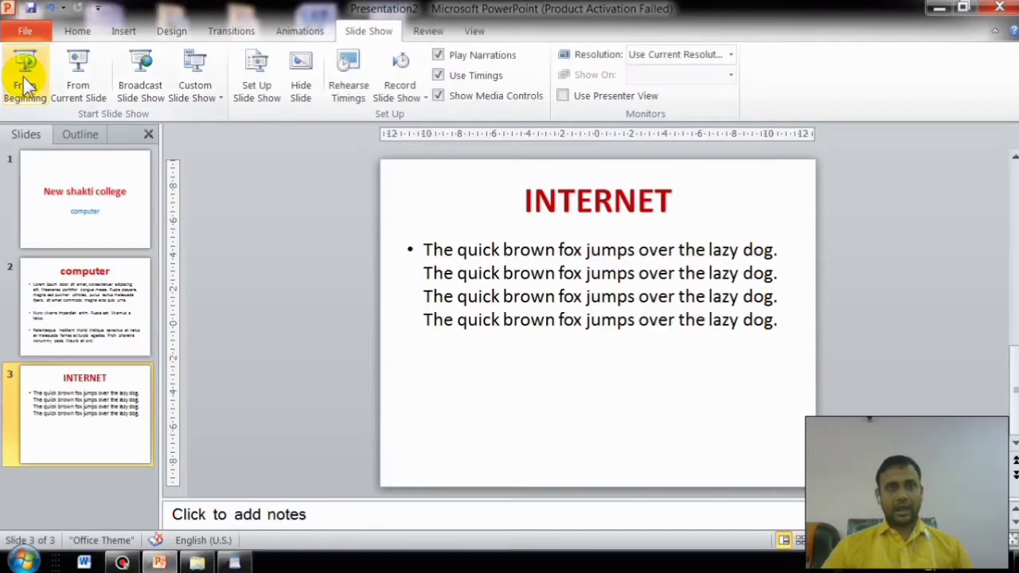
pyautogui.click(26, 80)
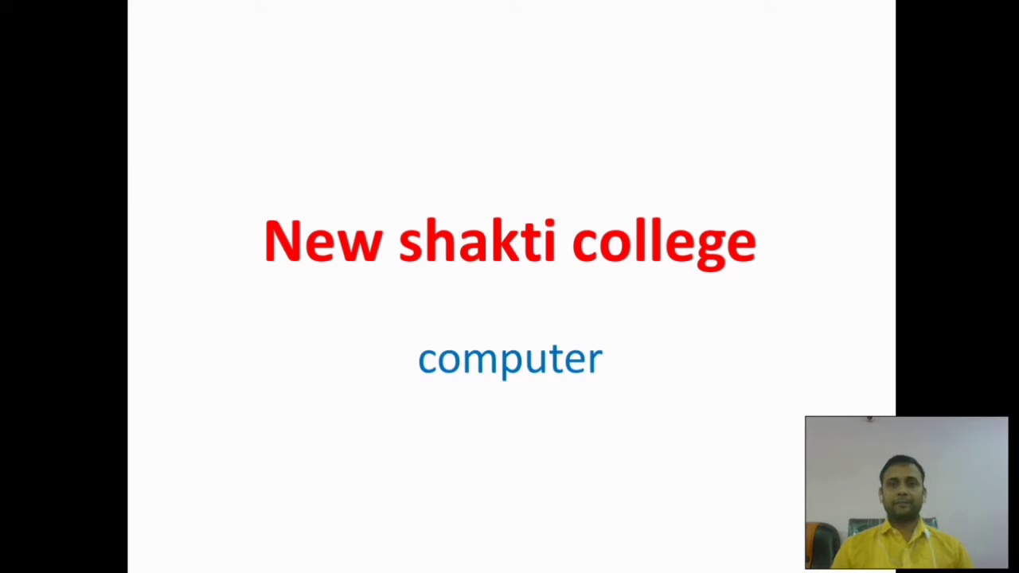
pyautogui.press('Escape')
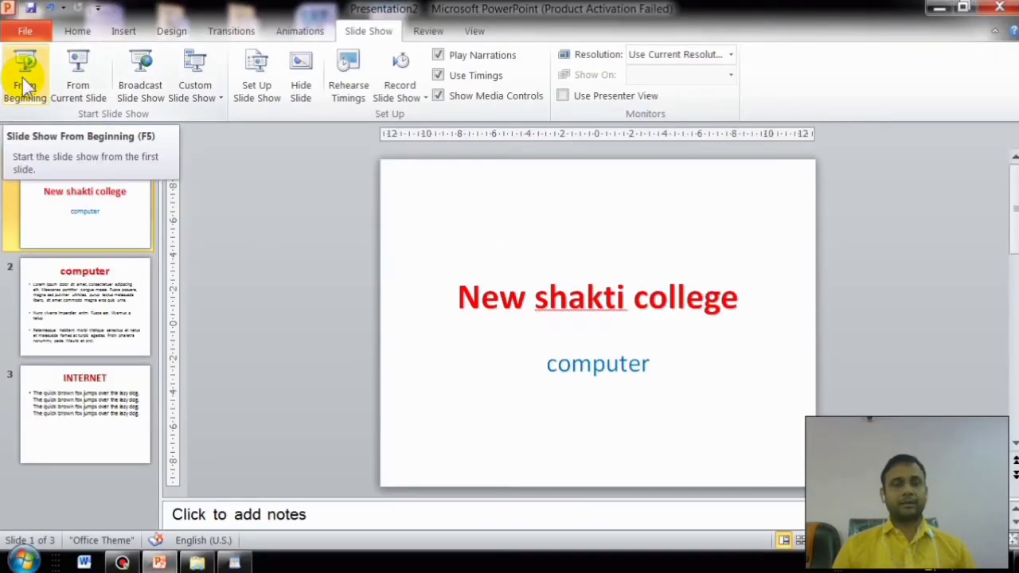
pyautogui.click(171, 31)
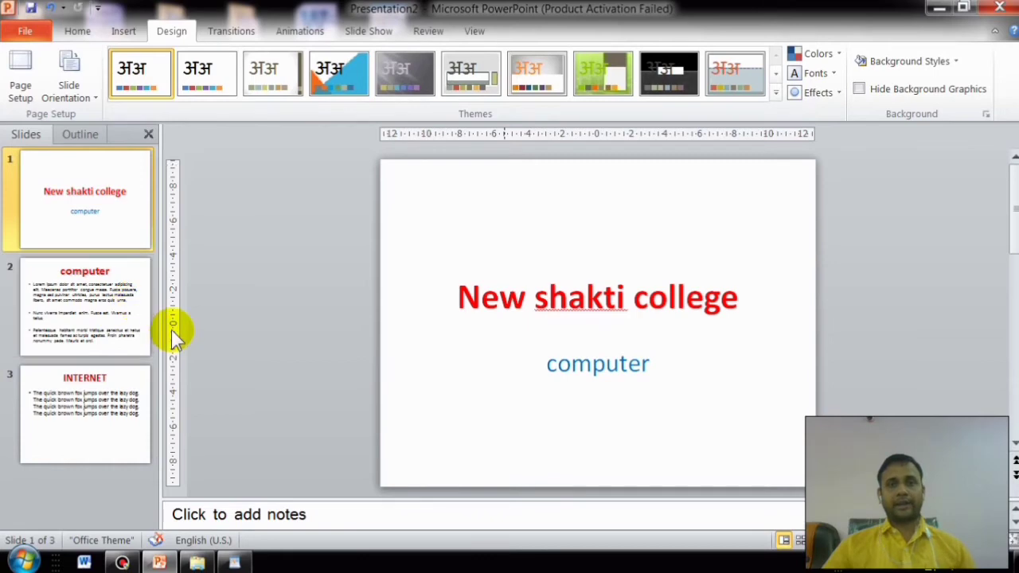
# Apply the Apex theme to all slides and preview it as a slide show.
pyautogui.click(391, 71)
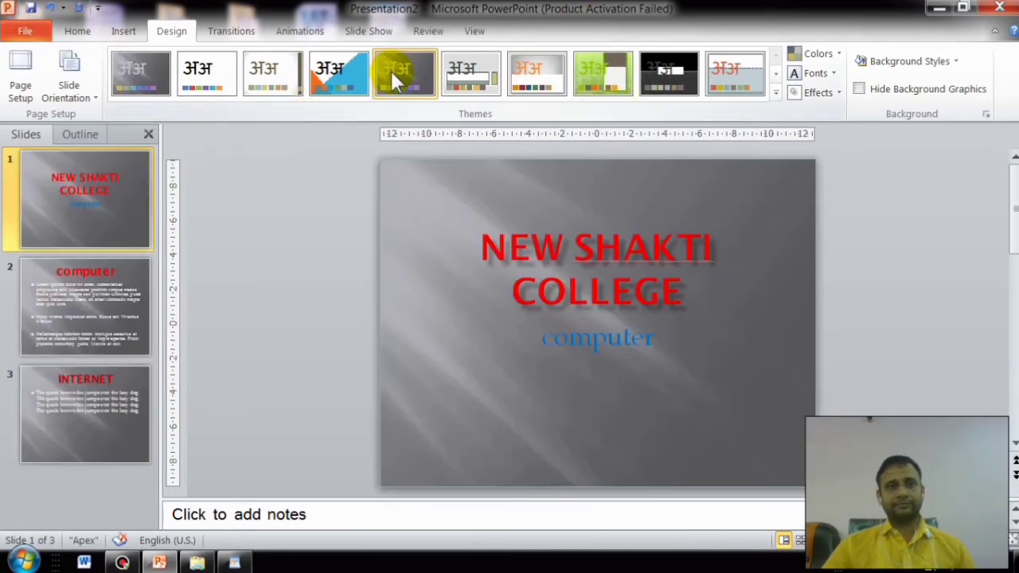
pyautogui.press('F5')
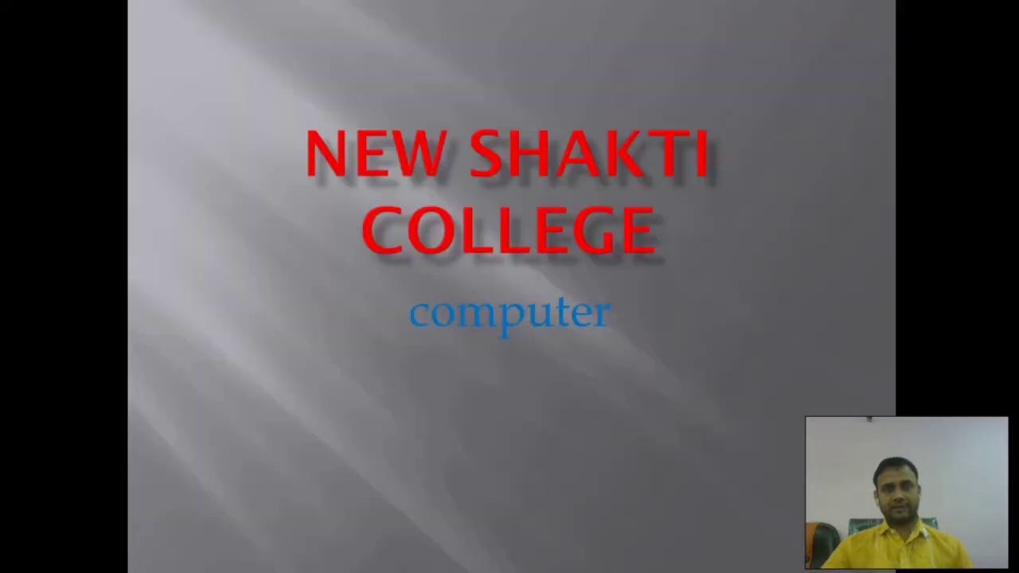
pyautogui.click(390, 71)
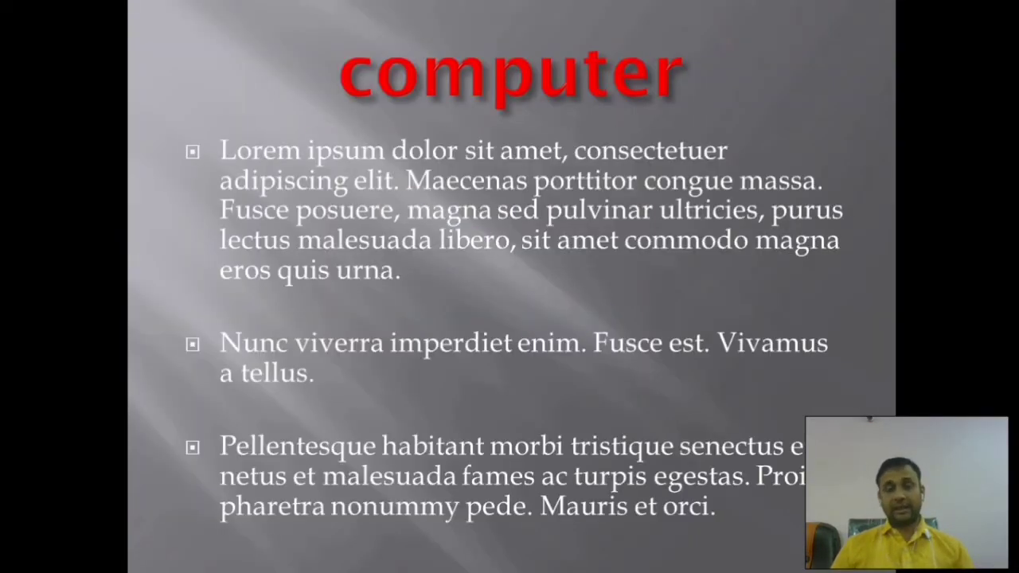
pyautogui.press('Right')
pyautogui.press('Right')
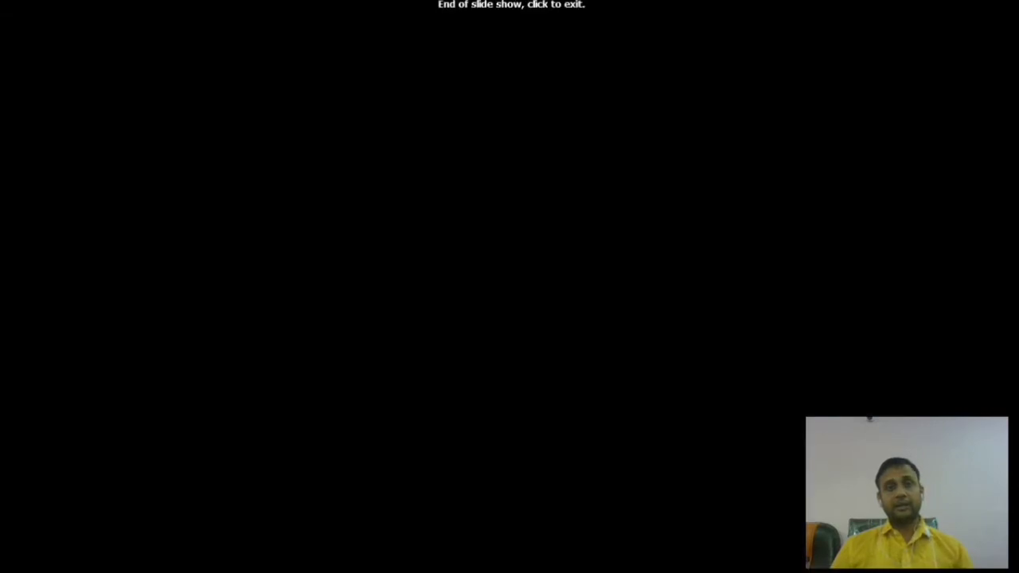
pyautogui.press('Right')
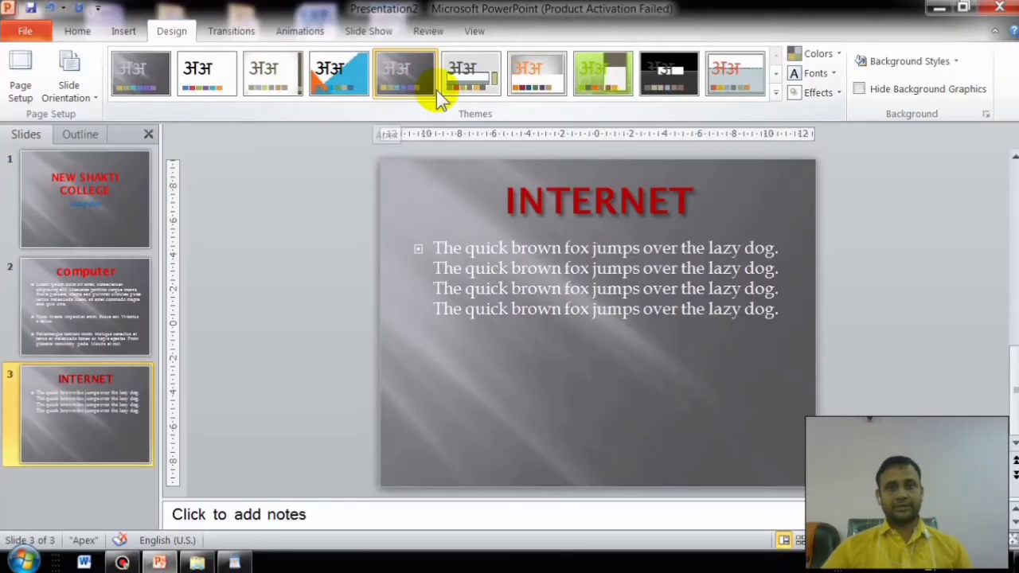
# Apply the green Austin theme and play the show through to its end.
pyautogui.click(602, 62)
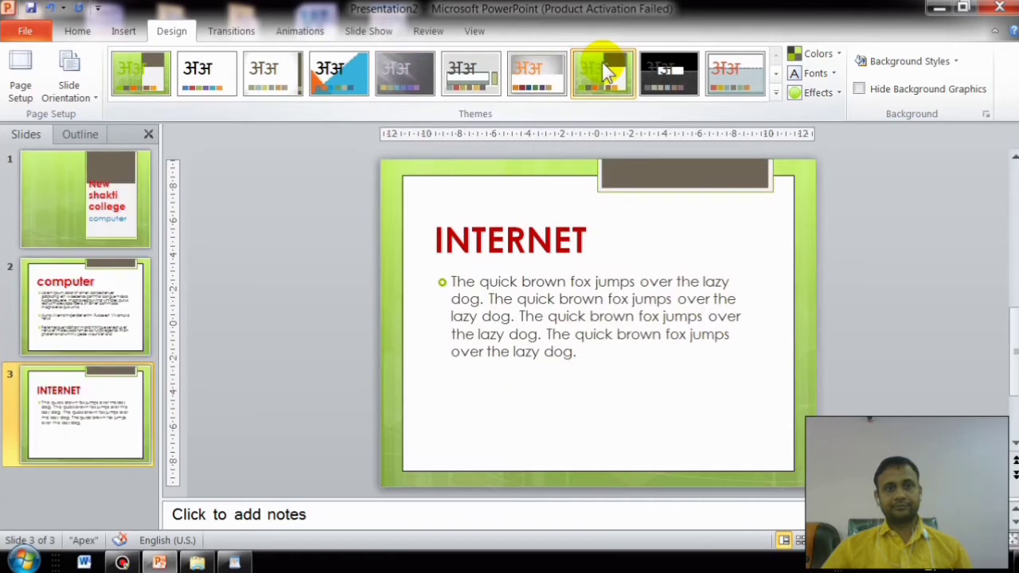
pyautogui.press('F5')
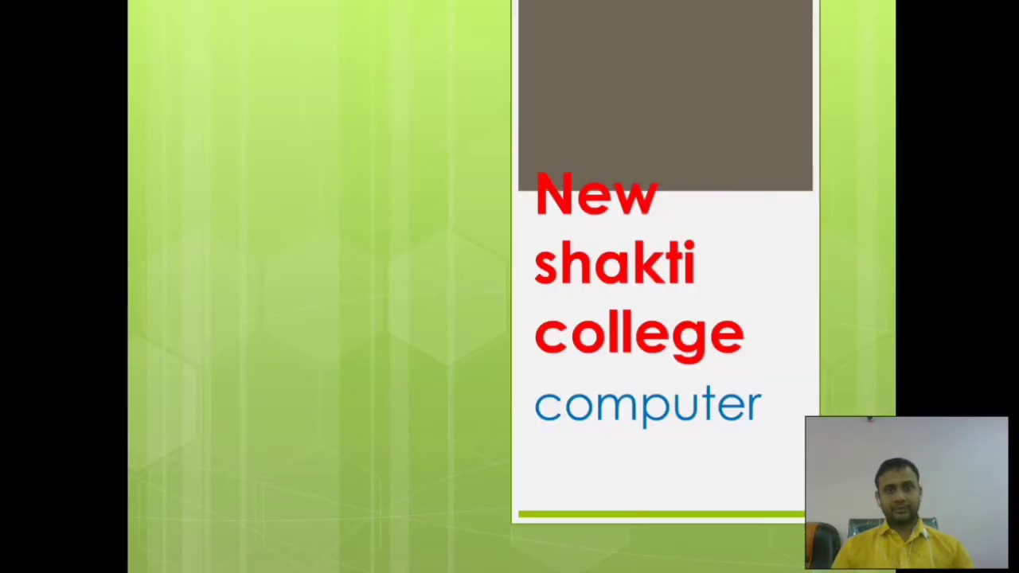
pyautogui.press('Right')
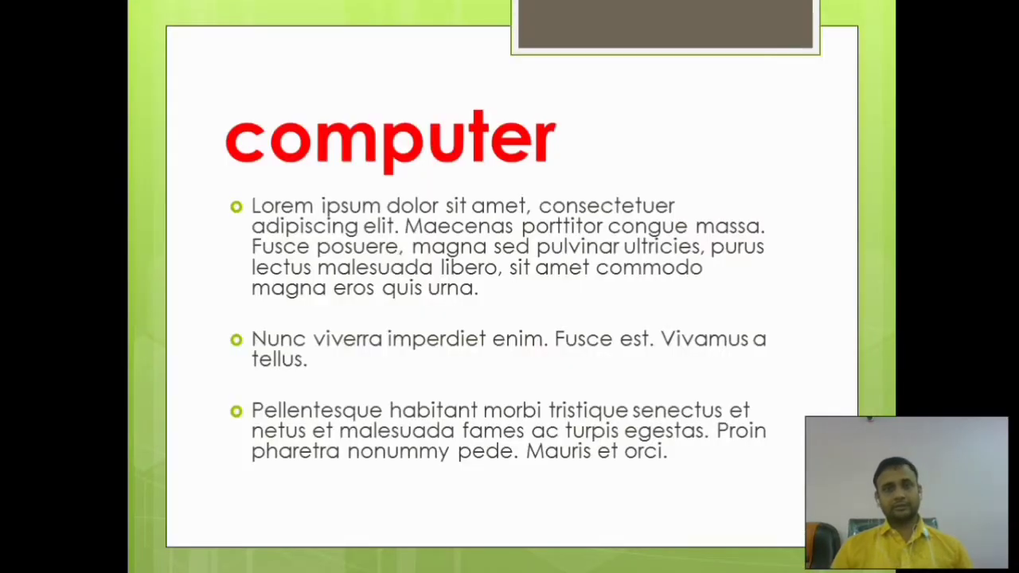
pyautogui.press('Right')
pyautogui.press('Right')
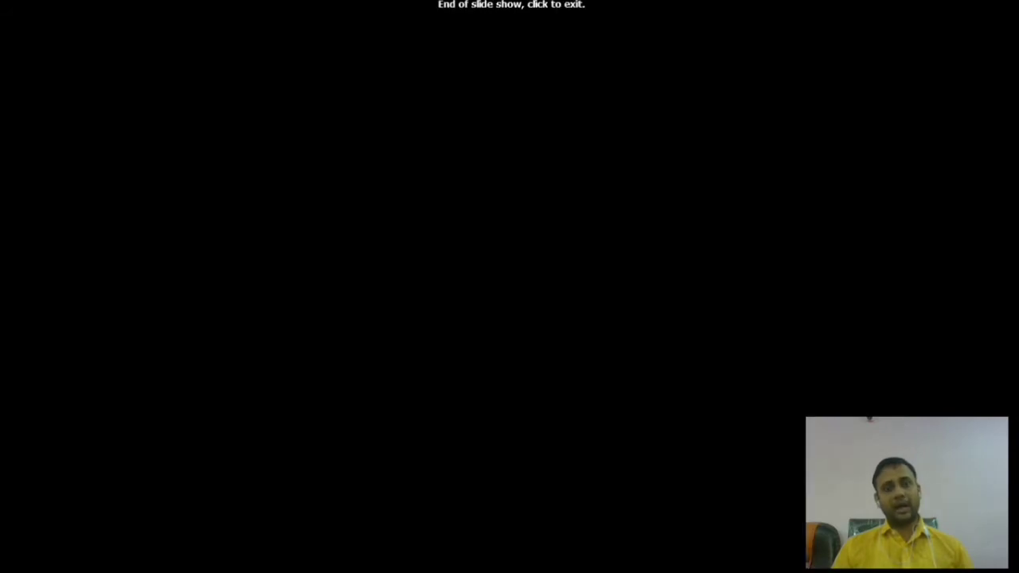
pyautogui.press('Right')
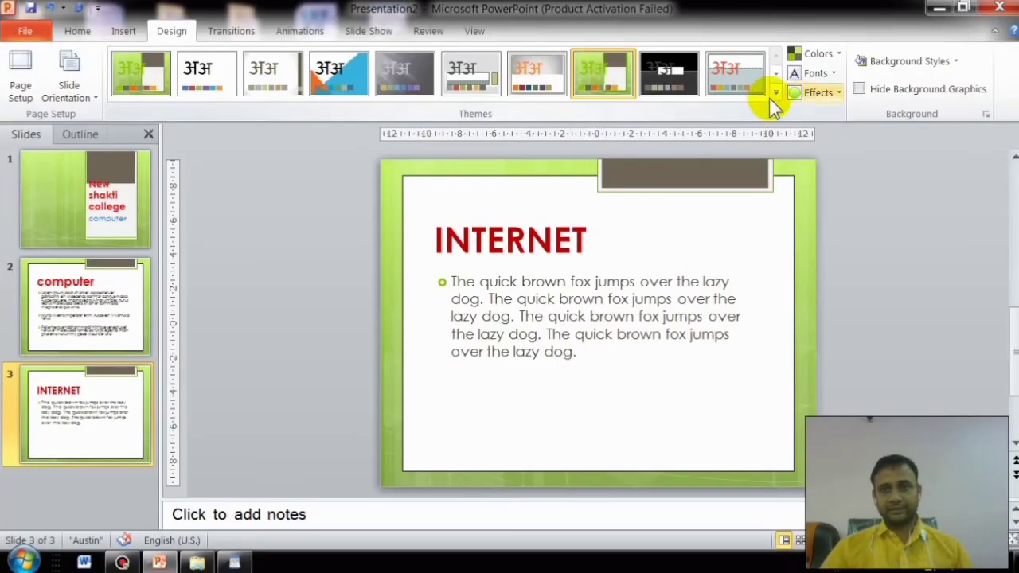
# Switch all slides to the black Couture theme and preview the show with it.
pyautogui.click(775, 74)
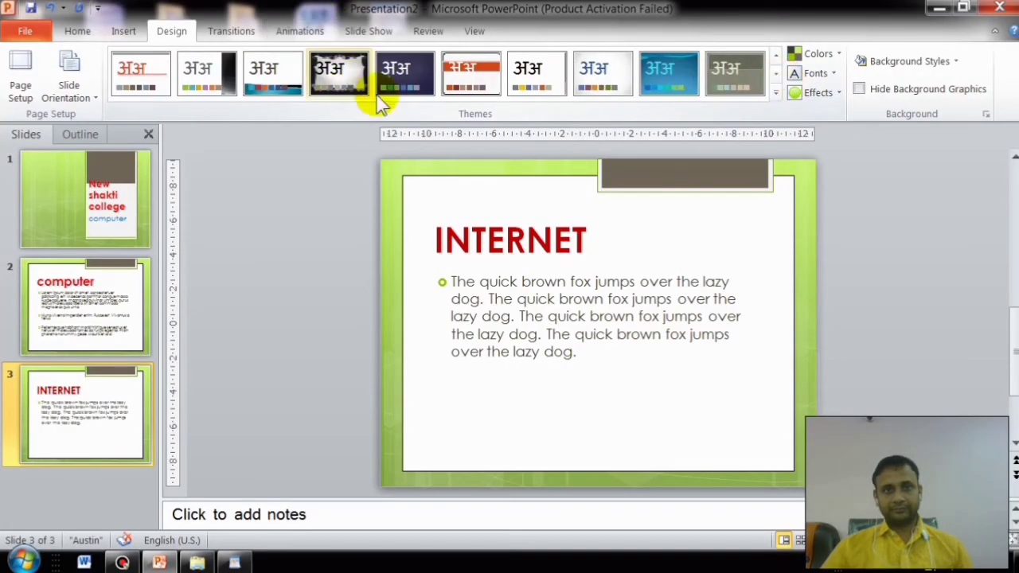
pyautogui.click(342, 75)
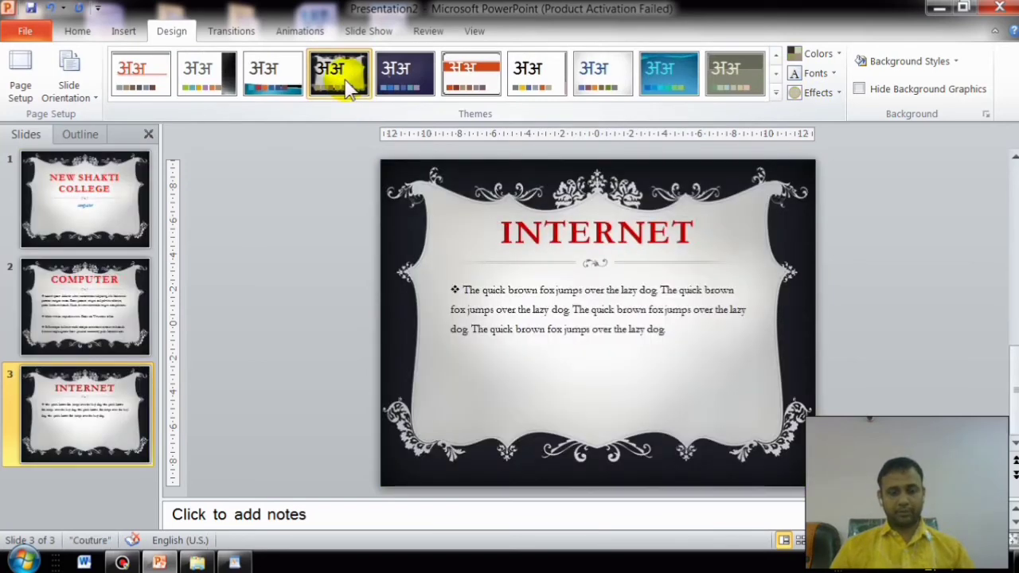
pyautogui.press('F5')
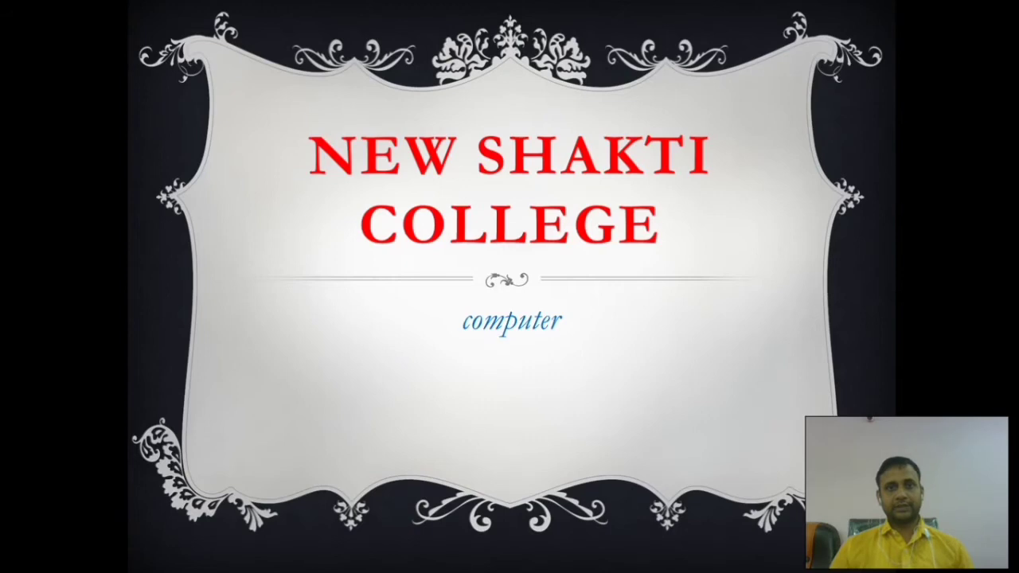
pyautogui.press('Right')
pyautogui.press('Right')
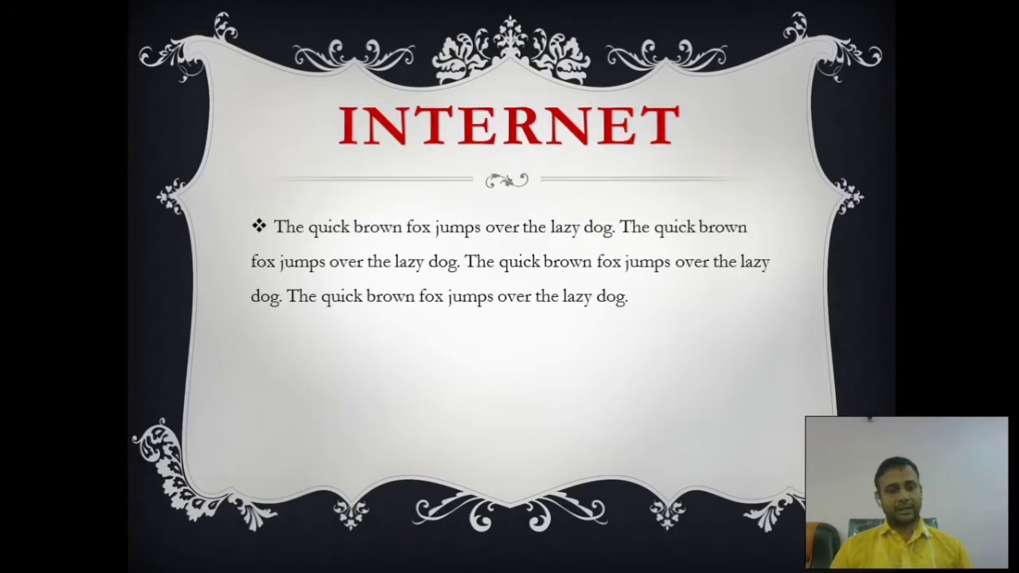
pyautogui.press('Right')
pyautogui.press('Right')
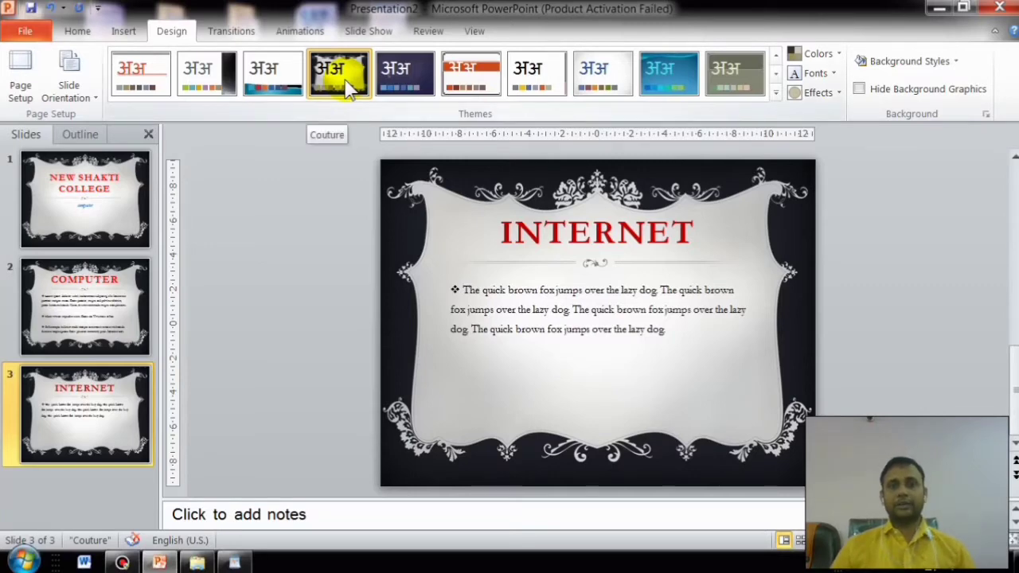
# Select the NEW SHAKTI COLLEGE title slide and browse the colour schemes without changing any.
pyautogui.click(85, 227)
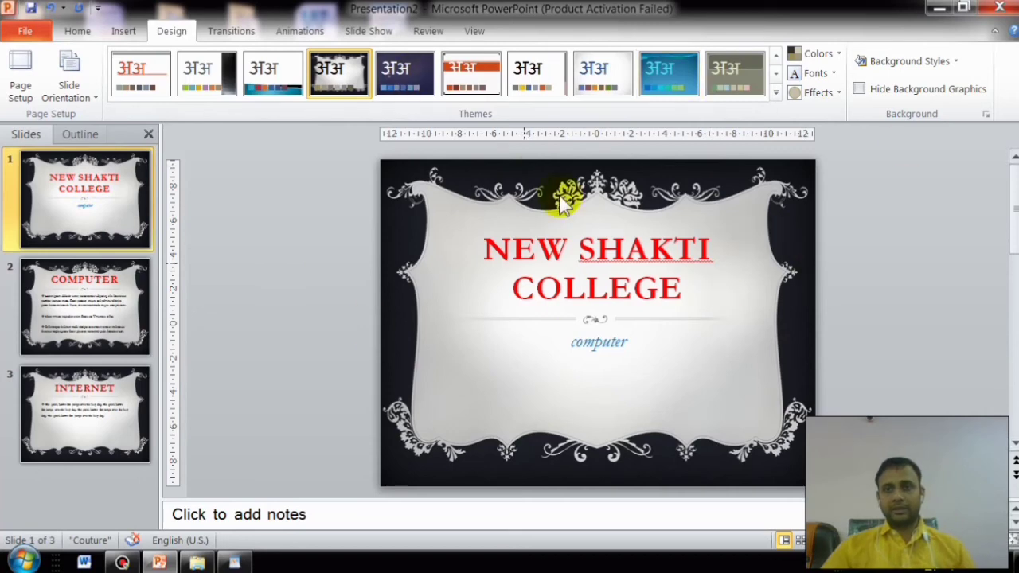
pyautogui.click(835, 54)
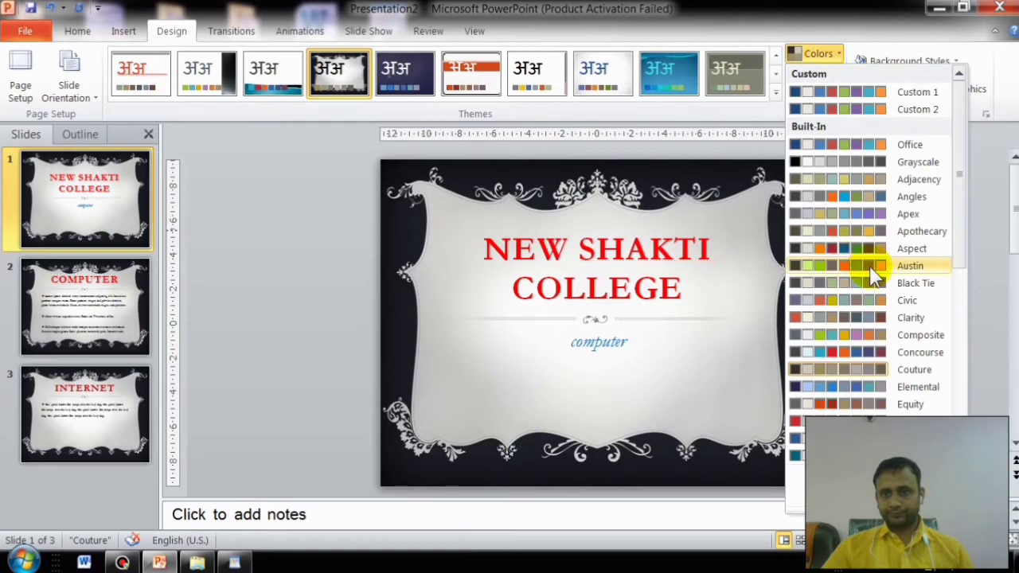
pyautogui.press('Escape')
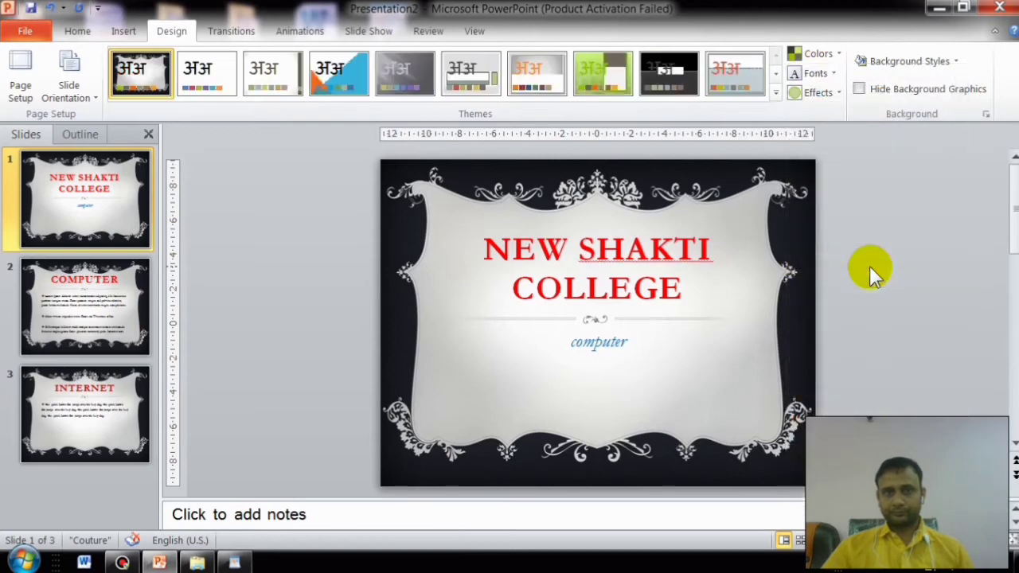
pyautogui.click(836, 56)
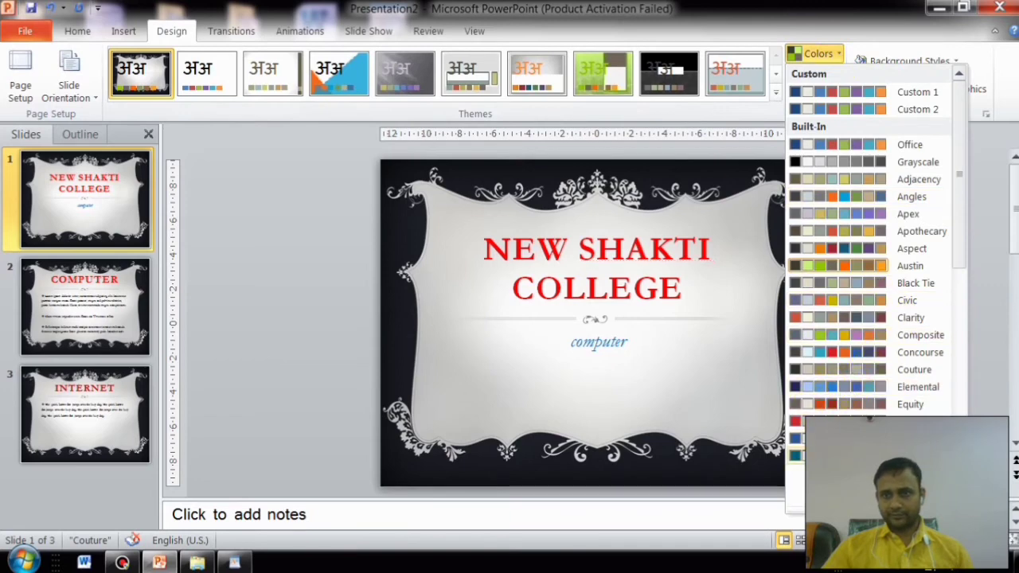
pyautogui.press('Escape')
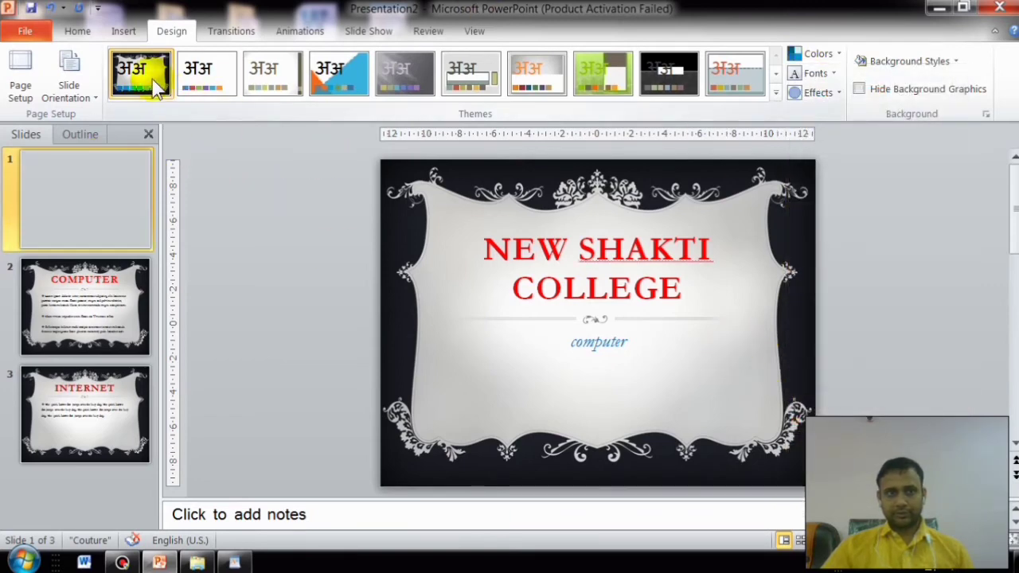
pyautogui.click(836, 94)
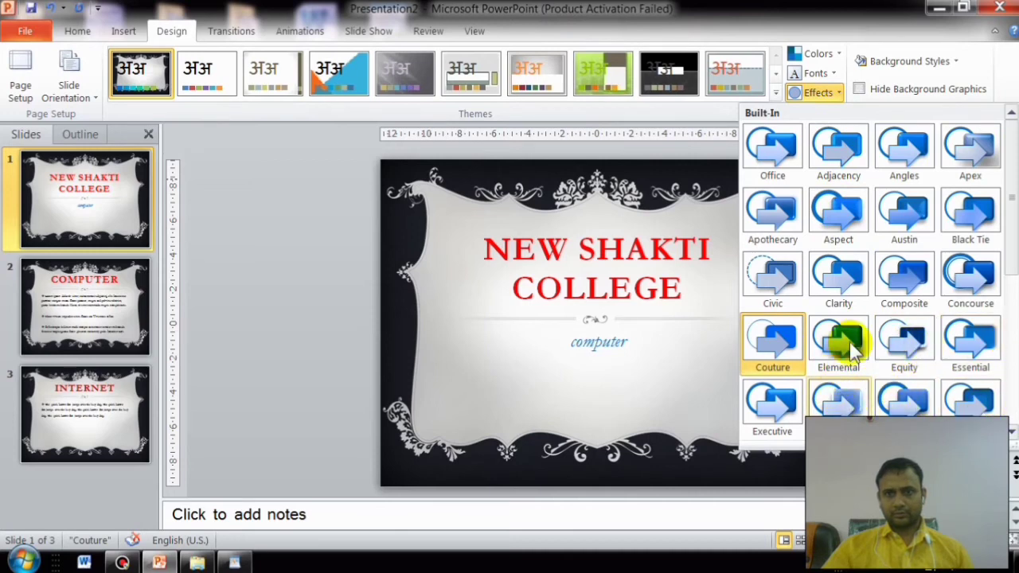
pyautogui.scroll(-2, 848, 334)
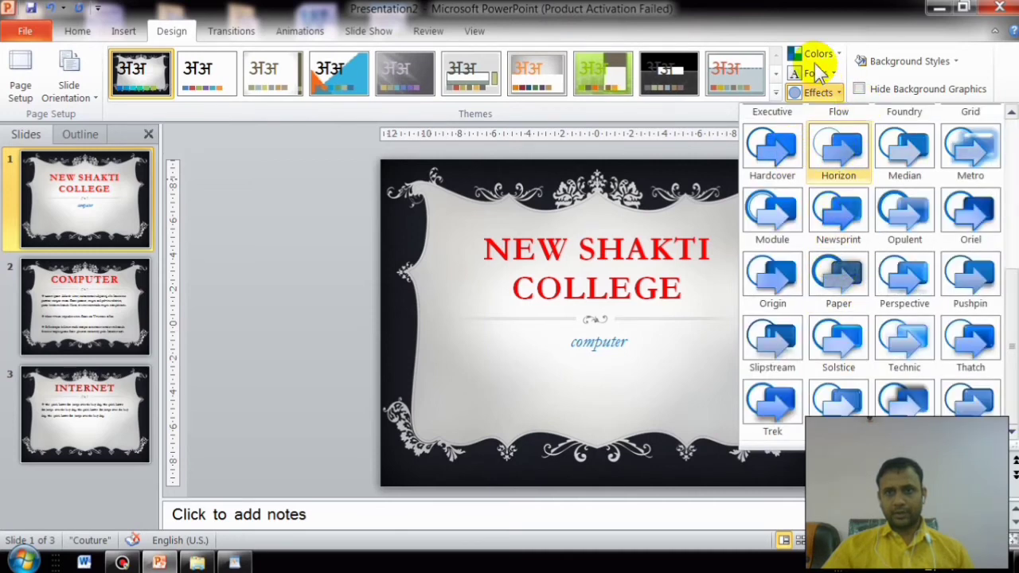
pyautogui.click(837, 75)
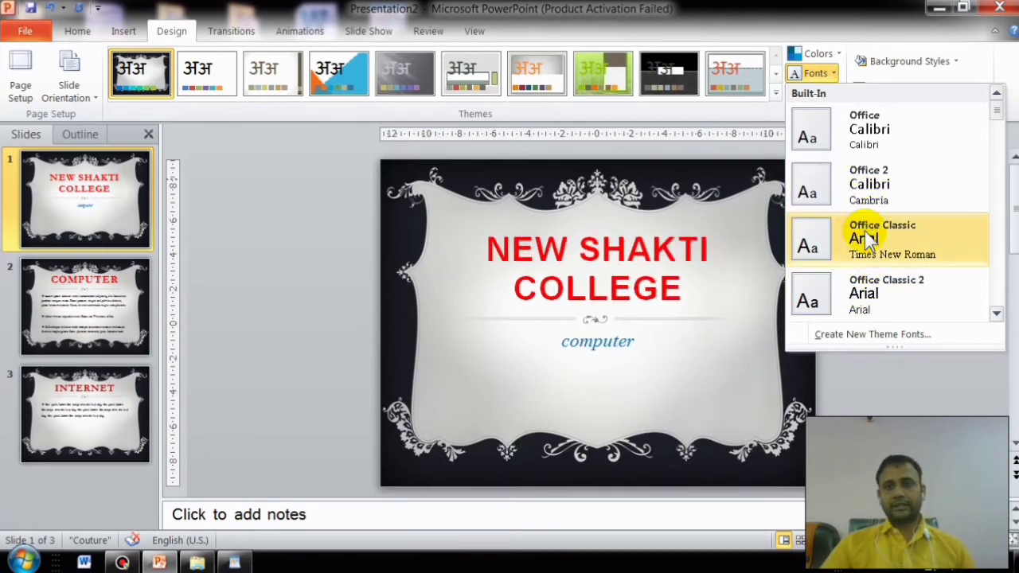
pyautogui.click(824, 54)
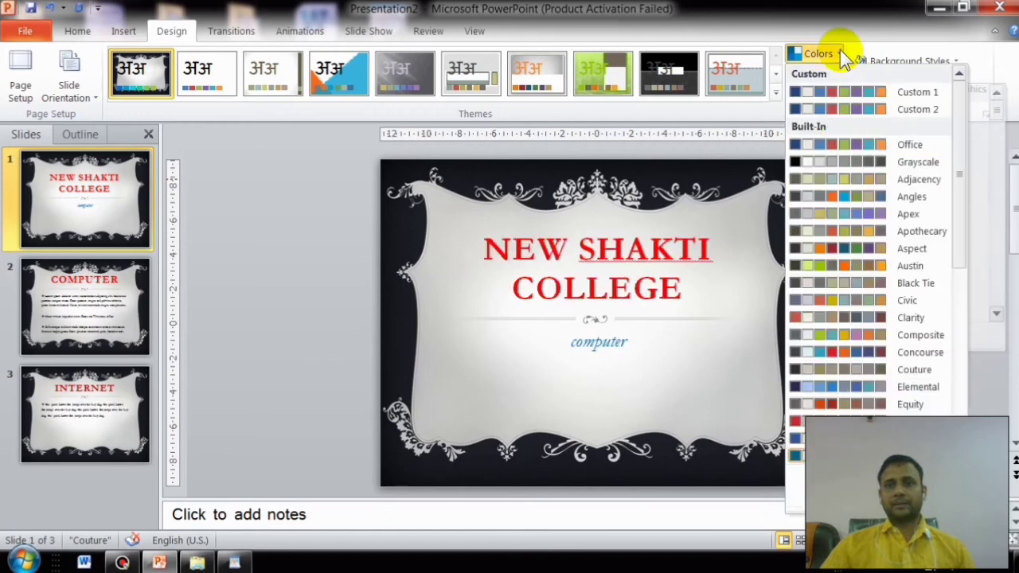
pyautogui.click(825, 140)
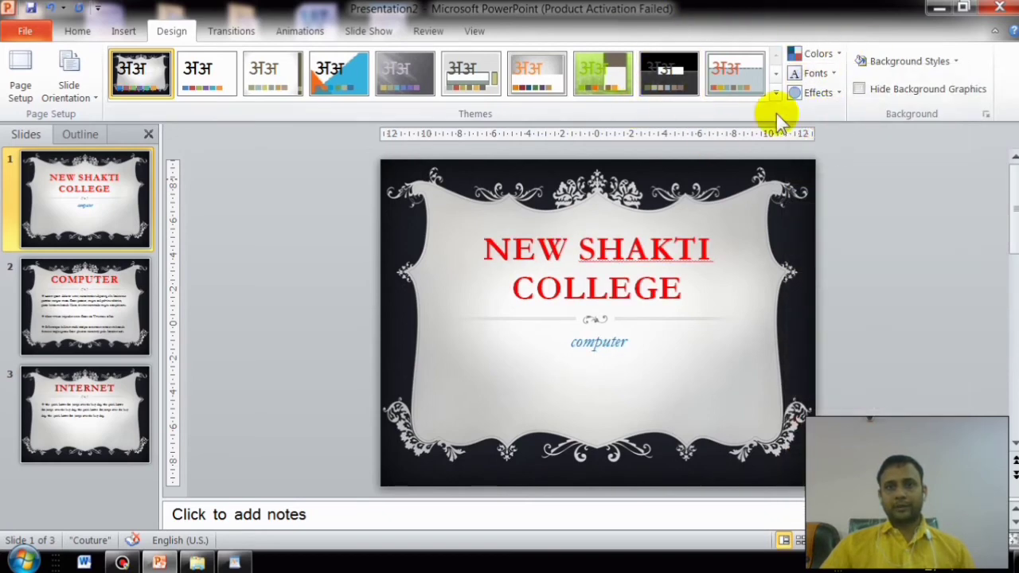
# Apply the Austin theme to all slides with the Civic colour scheme.
pyautogui.click(595, 71)
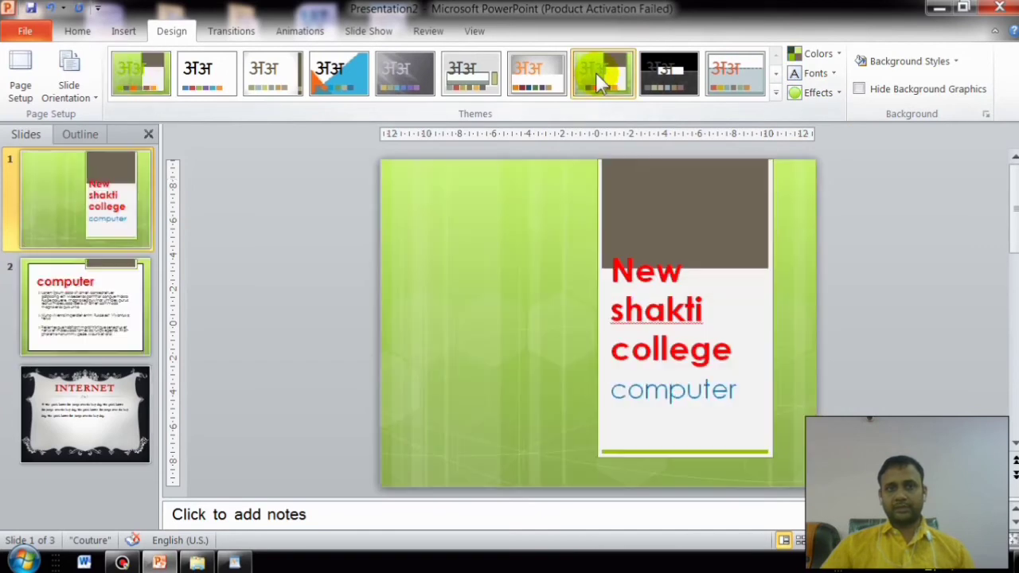
pyautogui.click(836, 59)
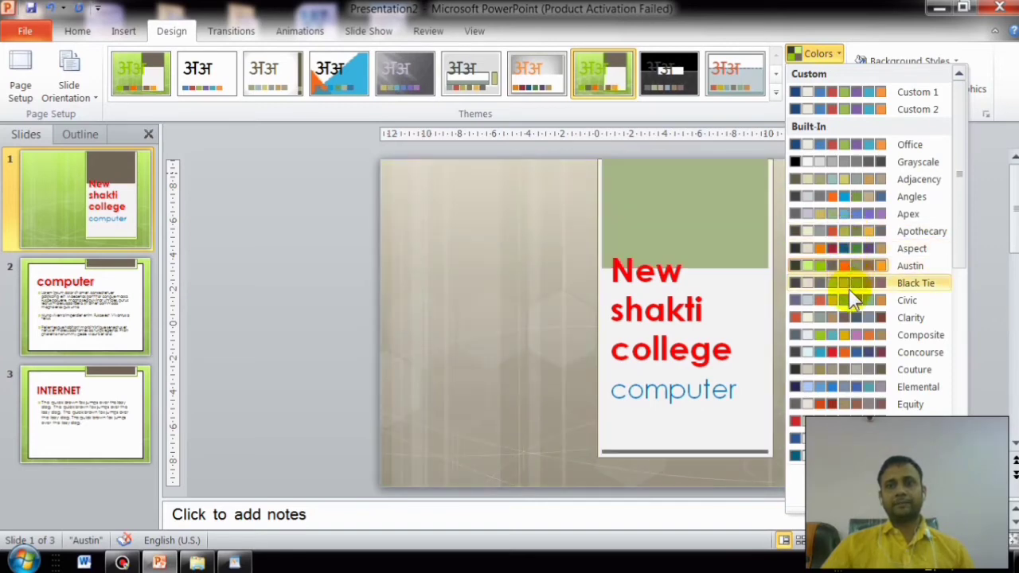
pyautogui.click(853, 306)
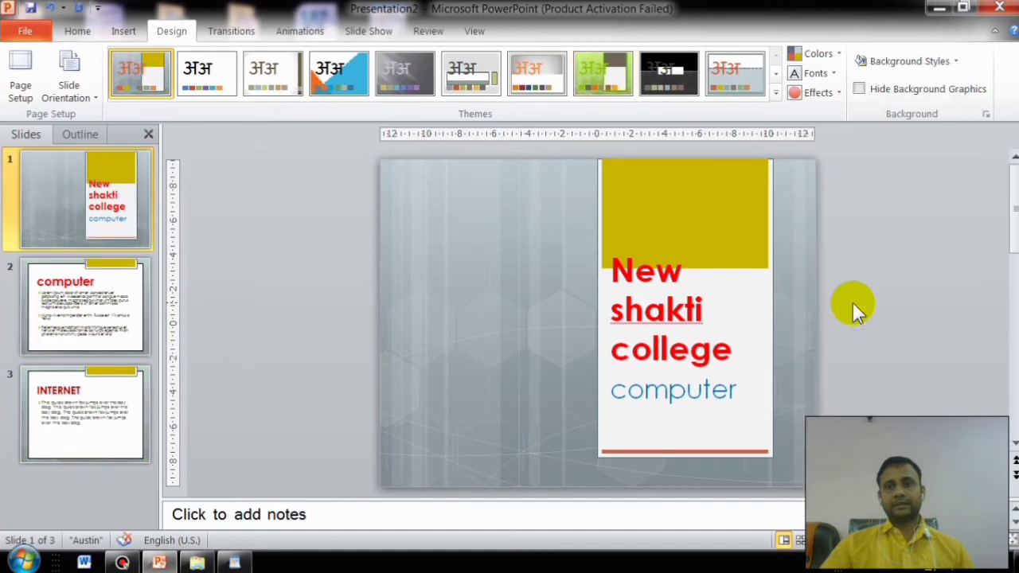
# Look through the theme effects without changing them, then hide the title slide's background graphics.
pyautogui.click(826, 99)
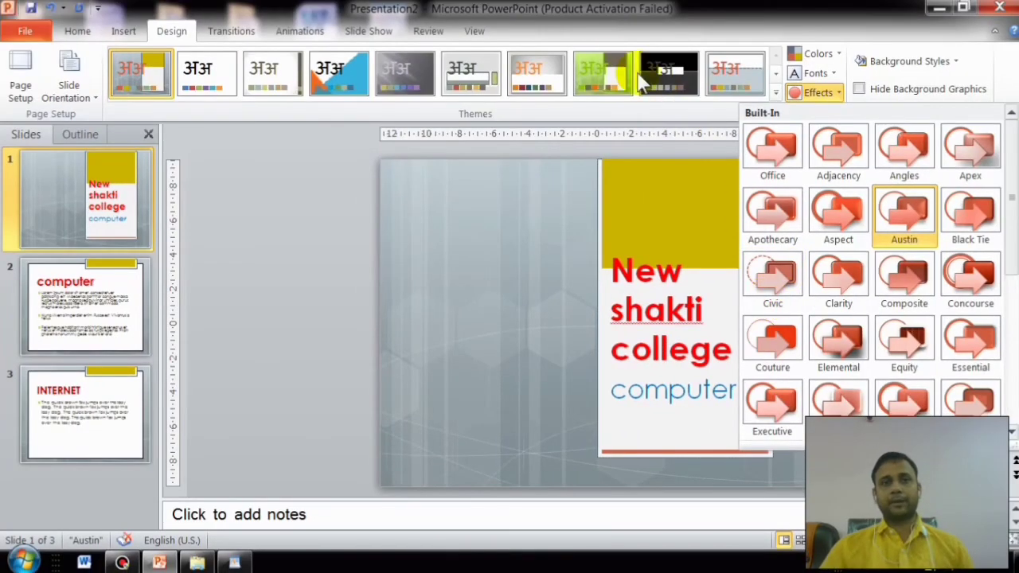
pyautogui.click(701, 238)
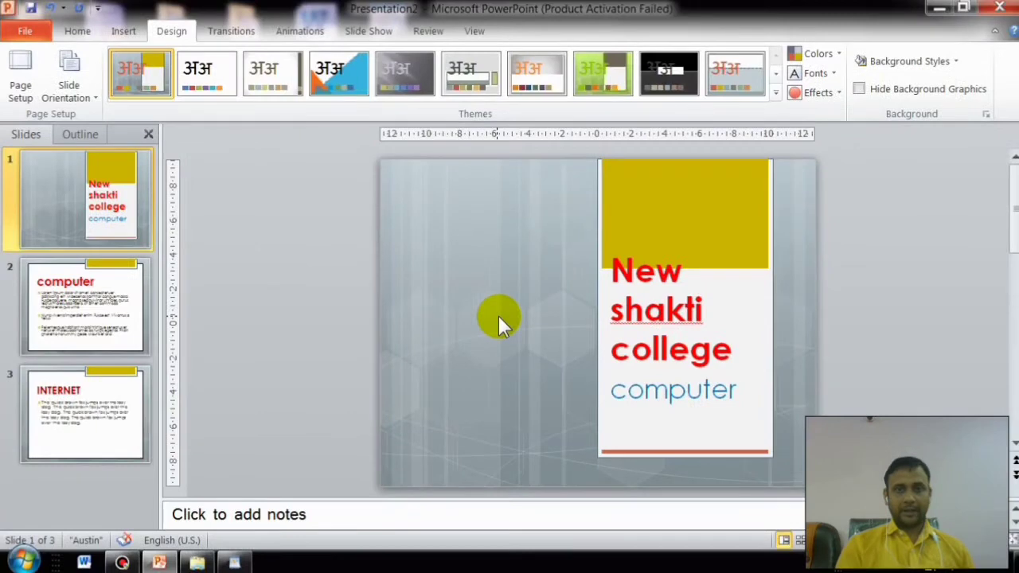
pyautogui.click(860, 89)
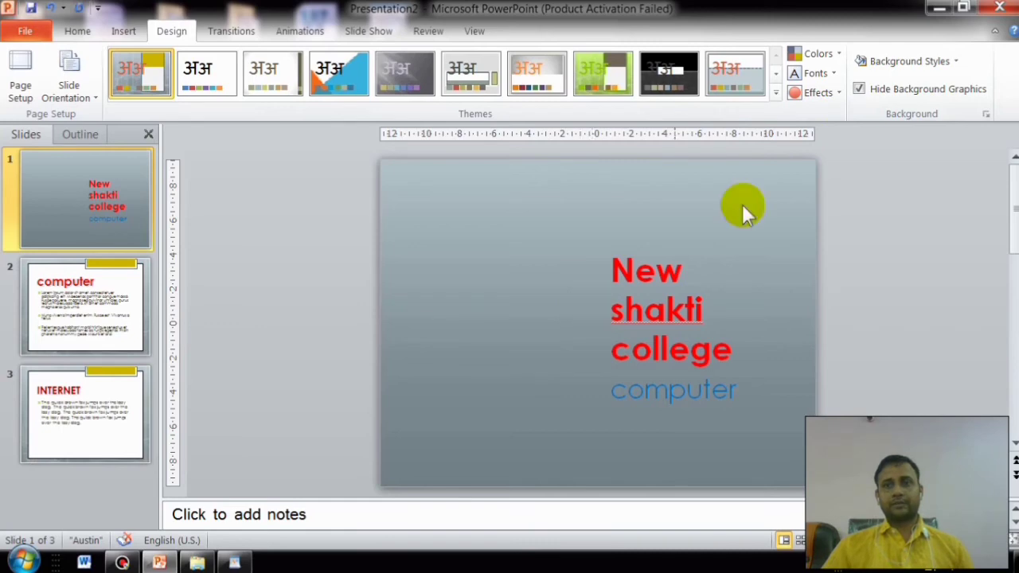
# Show background graphics again and apply the grey striped background style after trying a dark one.
pyautogui.click(859, 89)
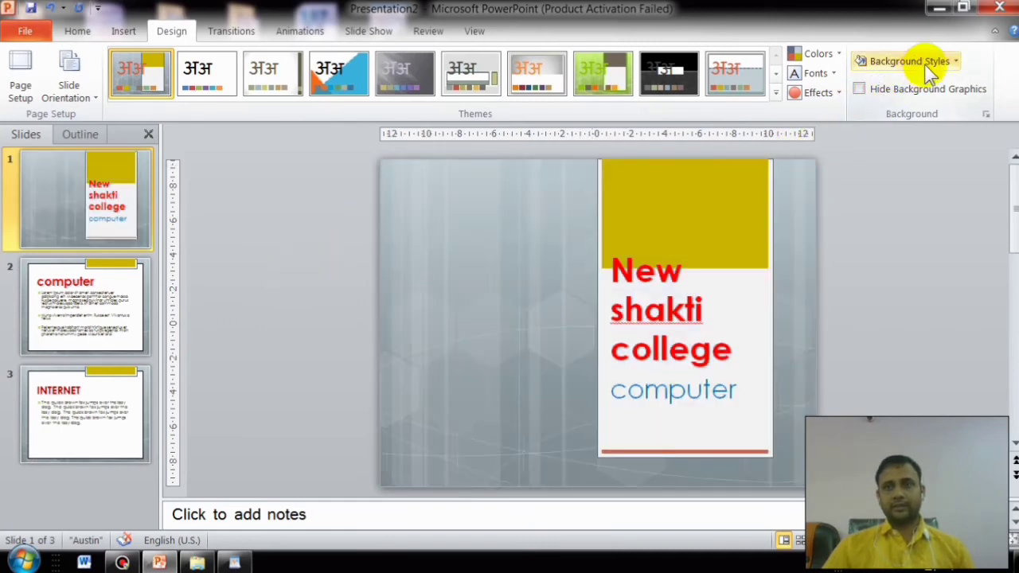
pyautogui.click(946, 65)
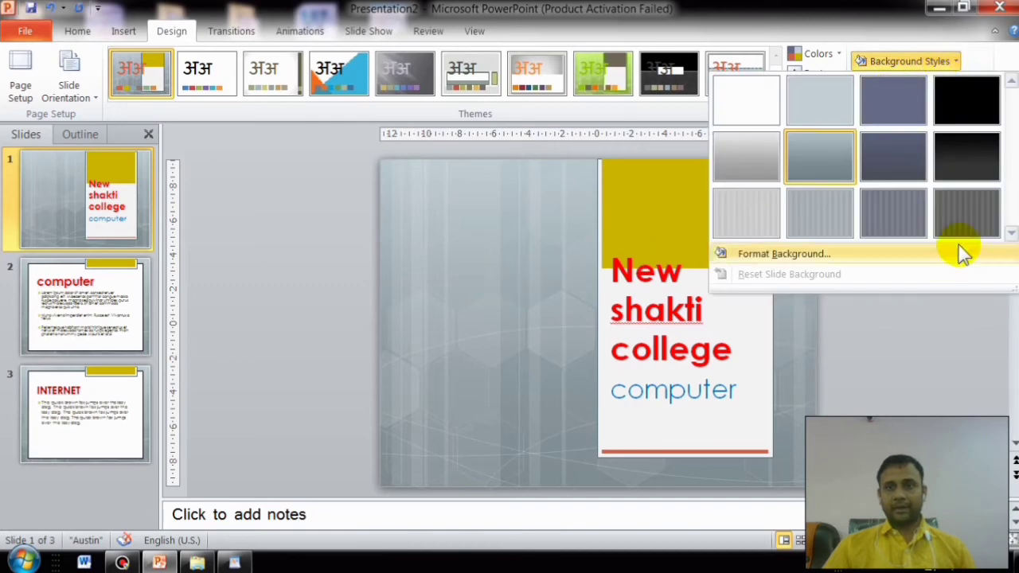
pyautogui.click(914, 161)
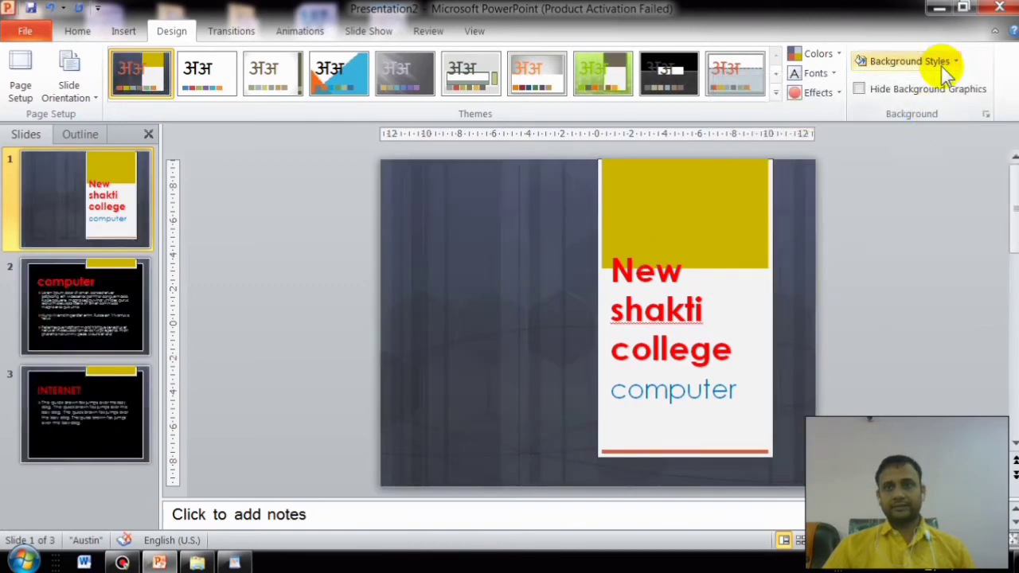
pyautogui.click(940, 64)
pyautogui.click(970, 203)
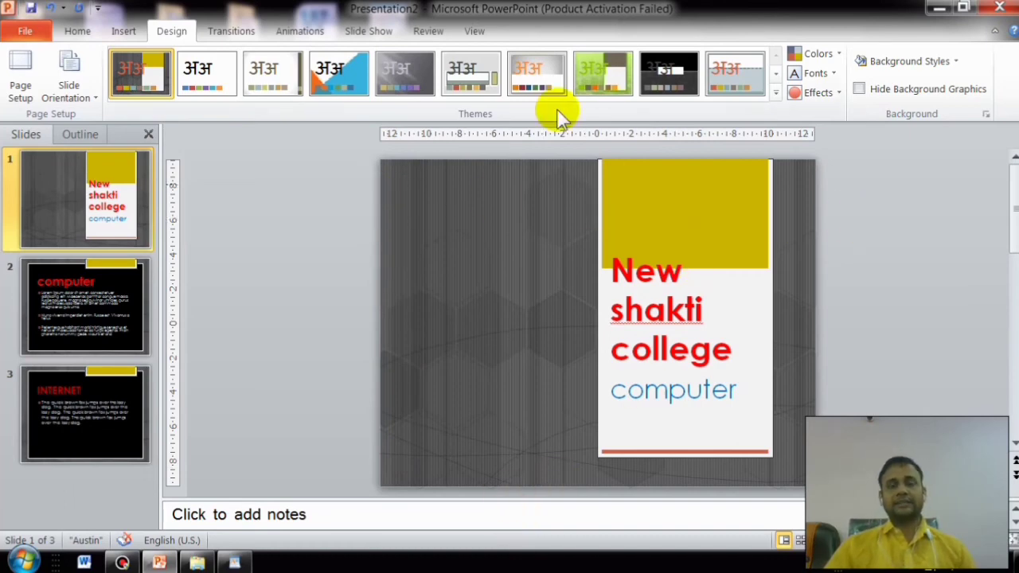
# Switch the slides to portrait orientation and preview them in a slide show.
pyautogui.click(70, 84)
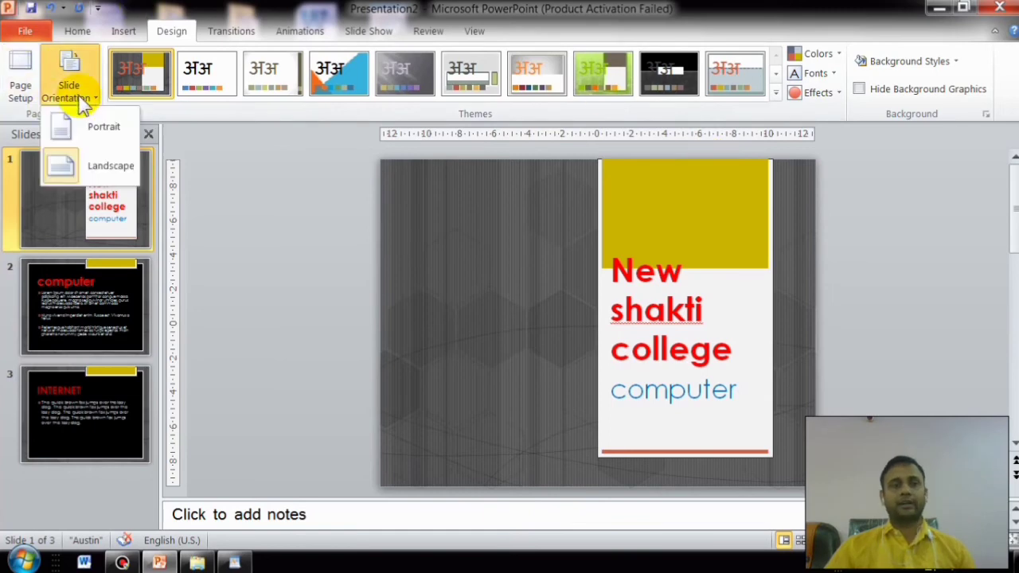
pyautogui.click(113, 125)
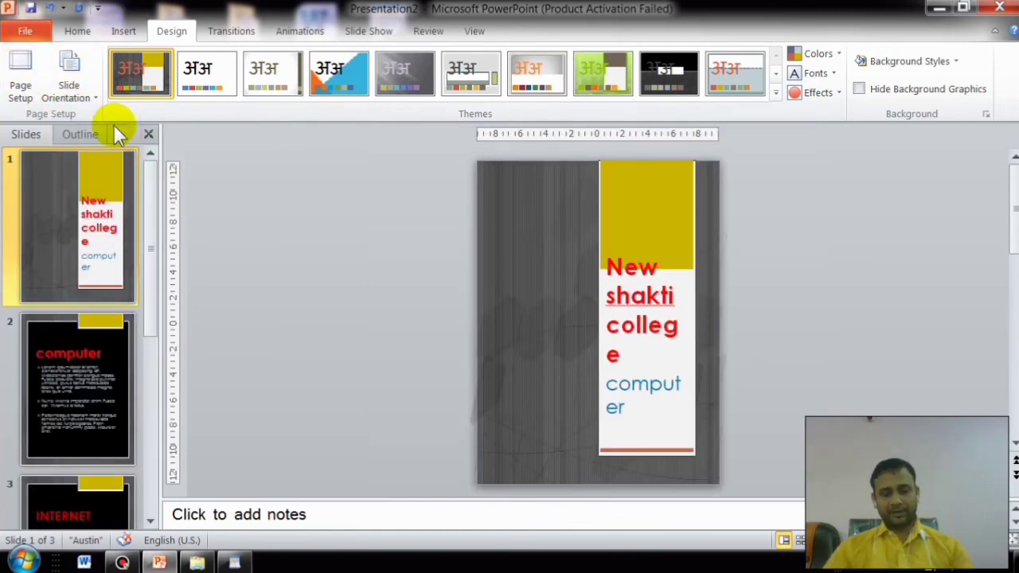
pyautogui.press('F5')
pyautogui.press('Right')
pyautogui.press('Right')
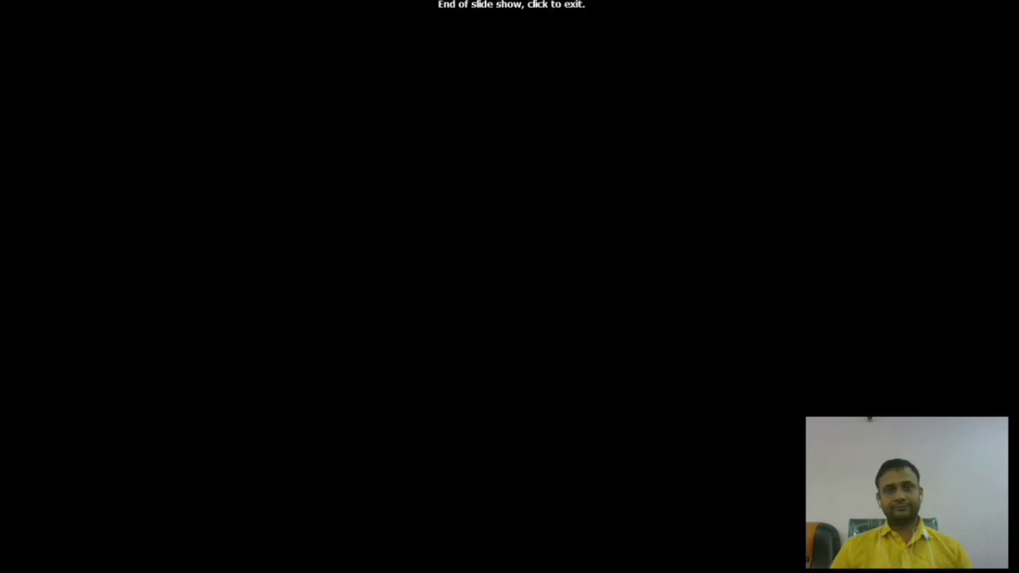
pyautogui.press('Escape')
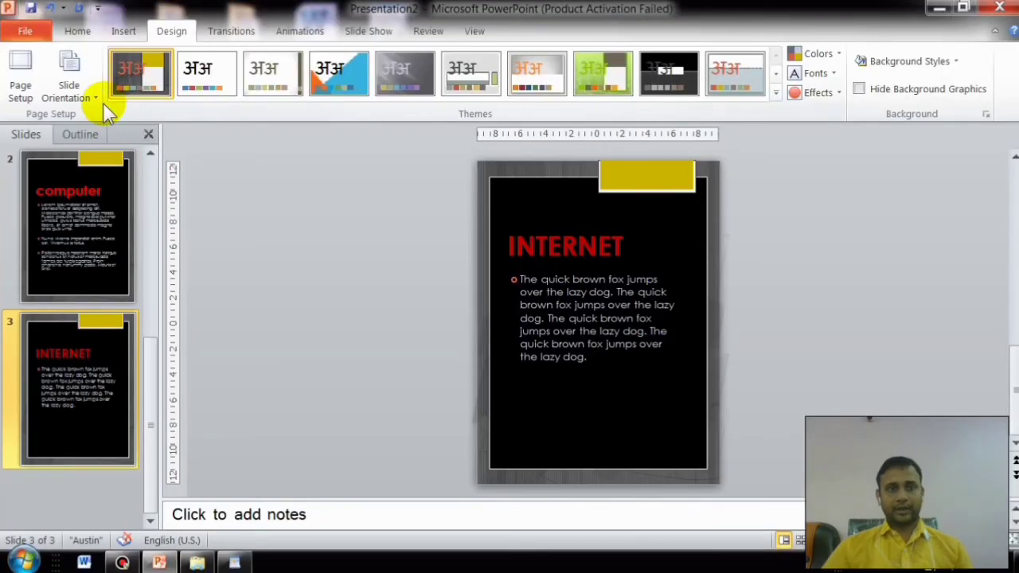
# Switch the slides back to landscape and run the slide show through to INTERNET.
pyautogui.click(94, 102)
pyautogui.click(96, 160)
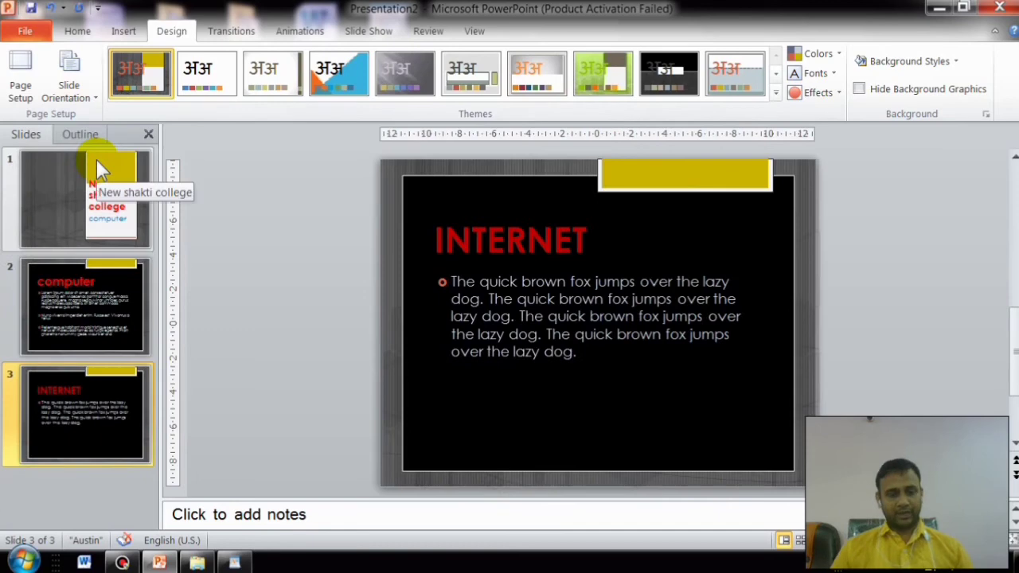
pyautogui.press('F5')
pyautogui.press('Right')
pyautogui.press('Right')
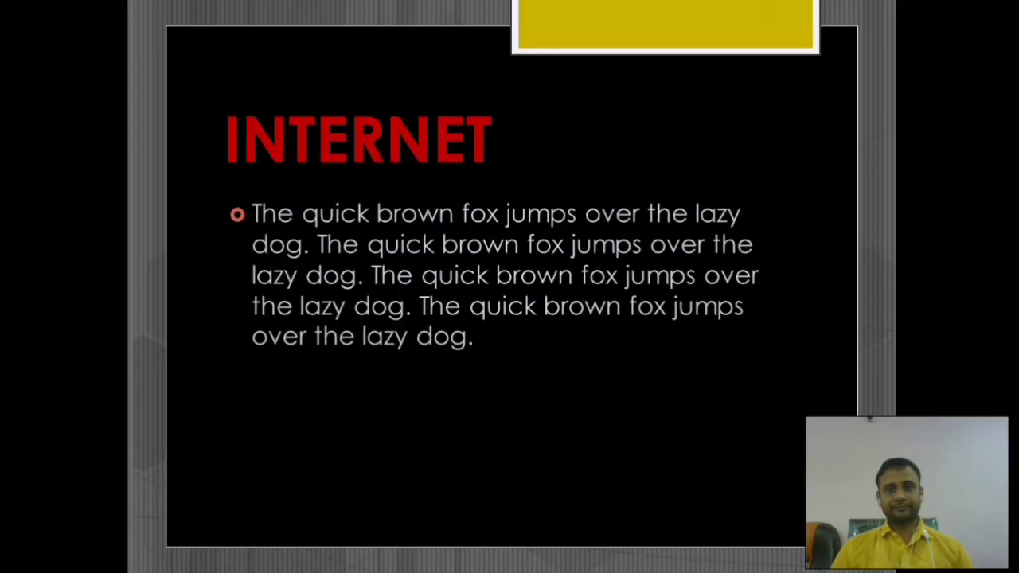
pyautogui.press('Right')
pyautogui.press('Right')
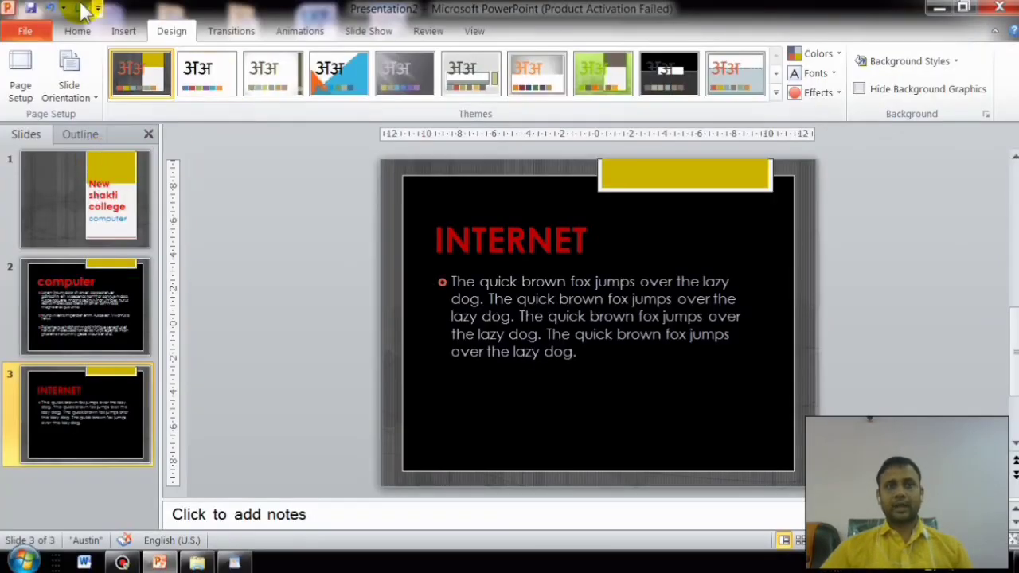
# Size the slides for A4 Paper (210x297 mm), keeping notes and handouts in portrait.
pyautogui.click(20, 90)
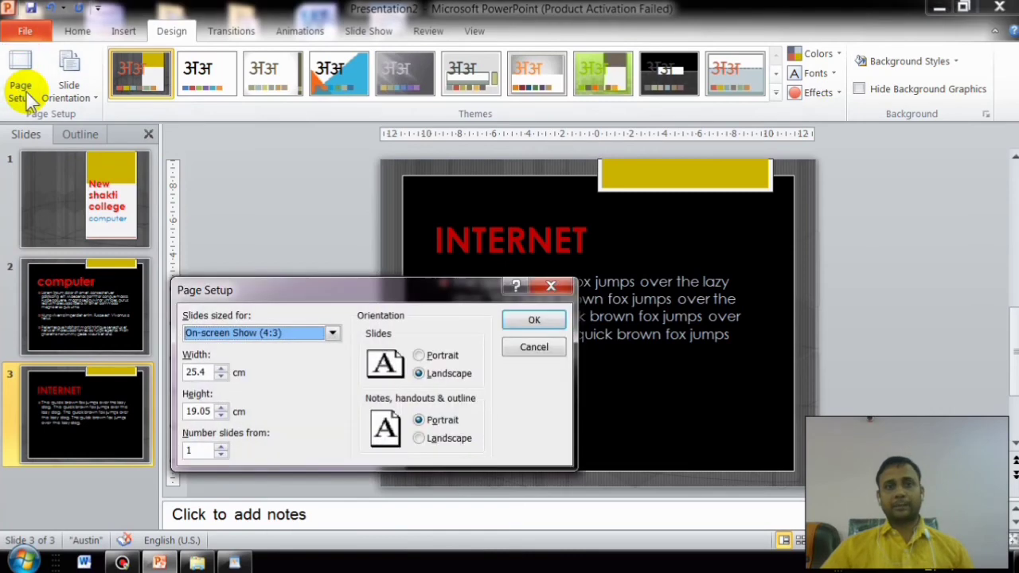
pyautogui.moveTo(398, 292); pyautogui.dragTo(400, 144)
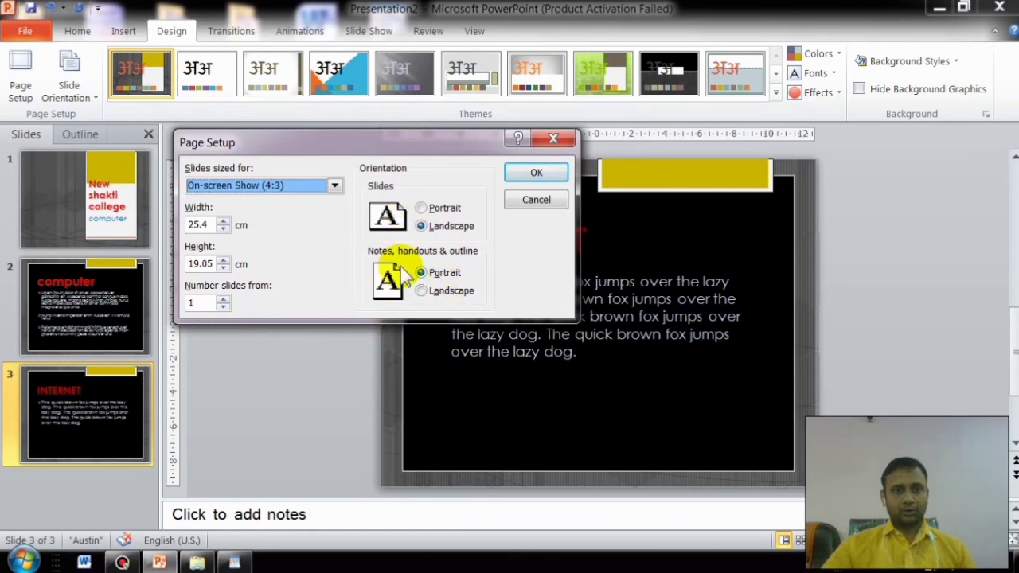
pyautogui.click(422, 272)
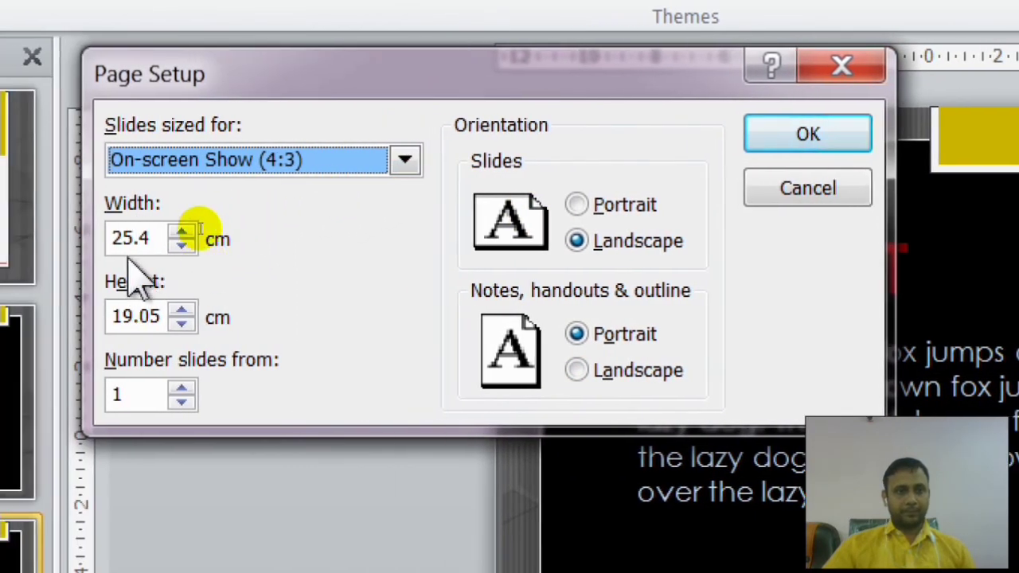
pyautogui.click(402, 171)
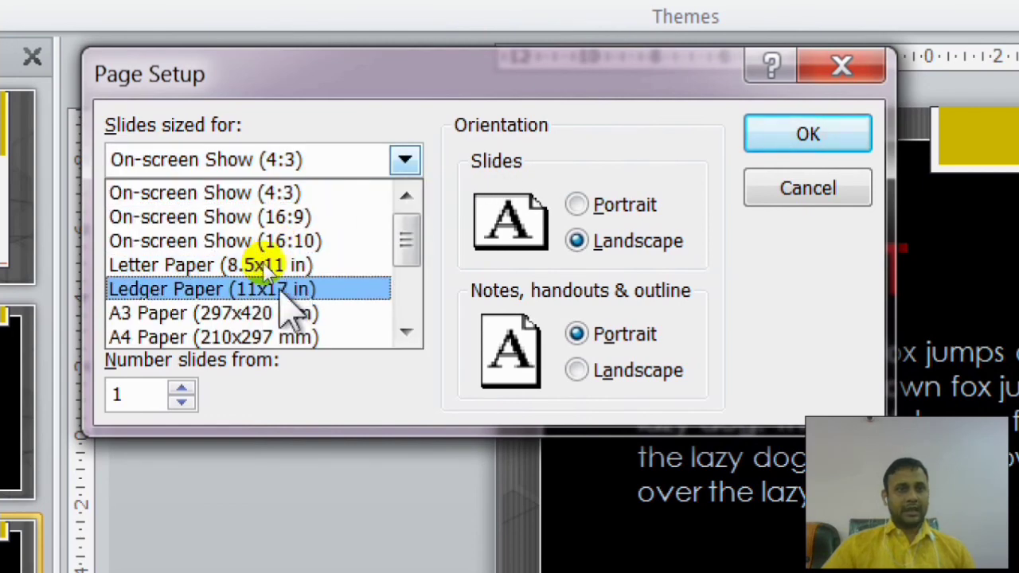
pyautogui.click(255, 338)
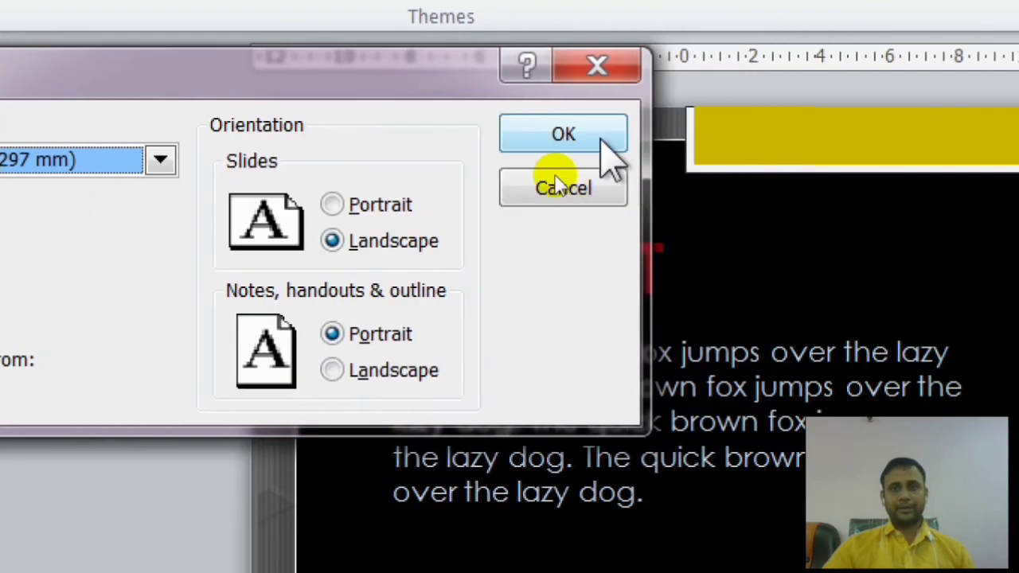
pyautogui.click(602, 143)
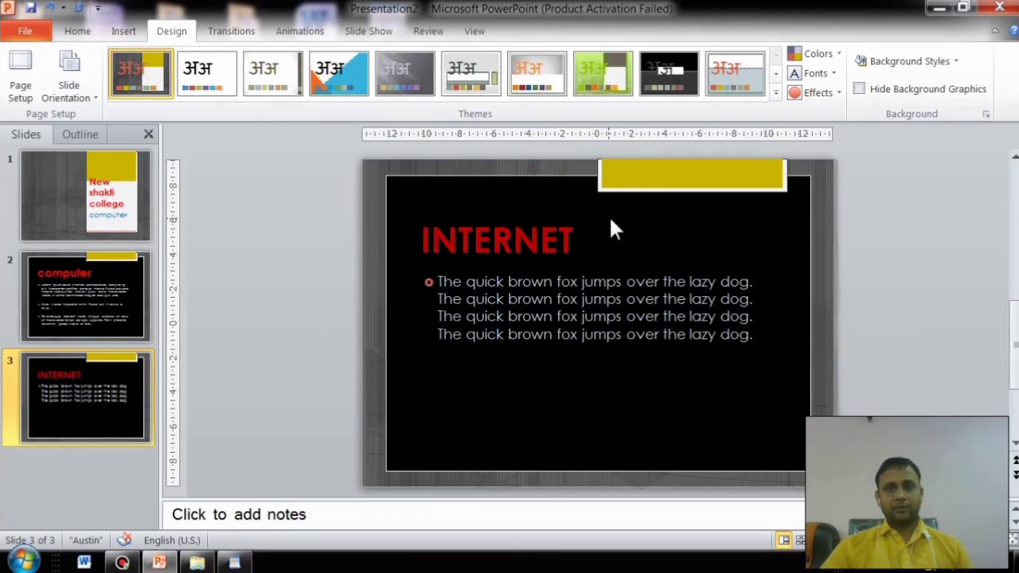
# Fill slide 3's notes with lorem ipsum text using =lorem().
pyautogui.click(244, 514)
pyautogui.write('=lo')
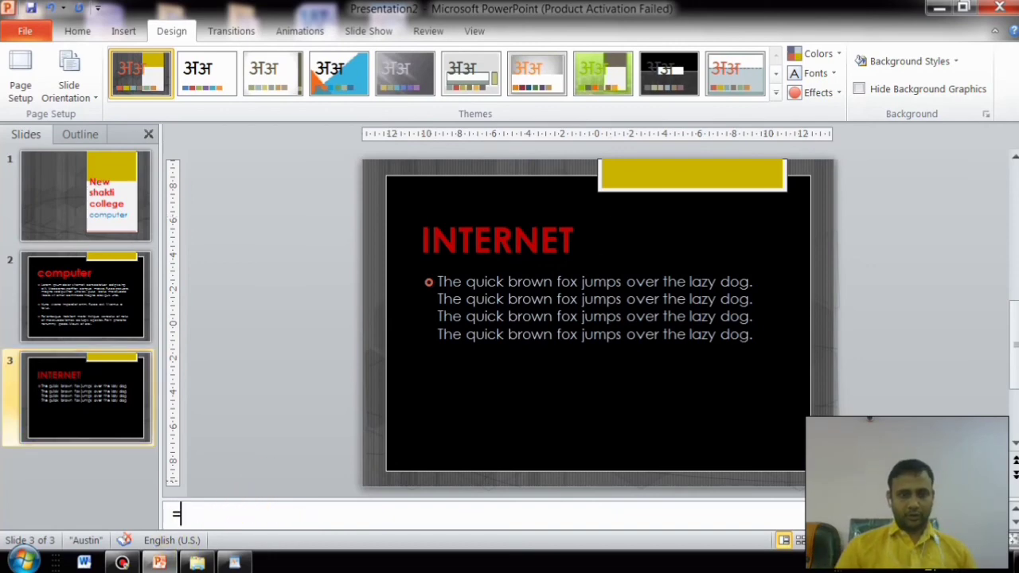
pyautogui.write('rem(')
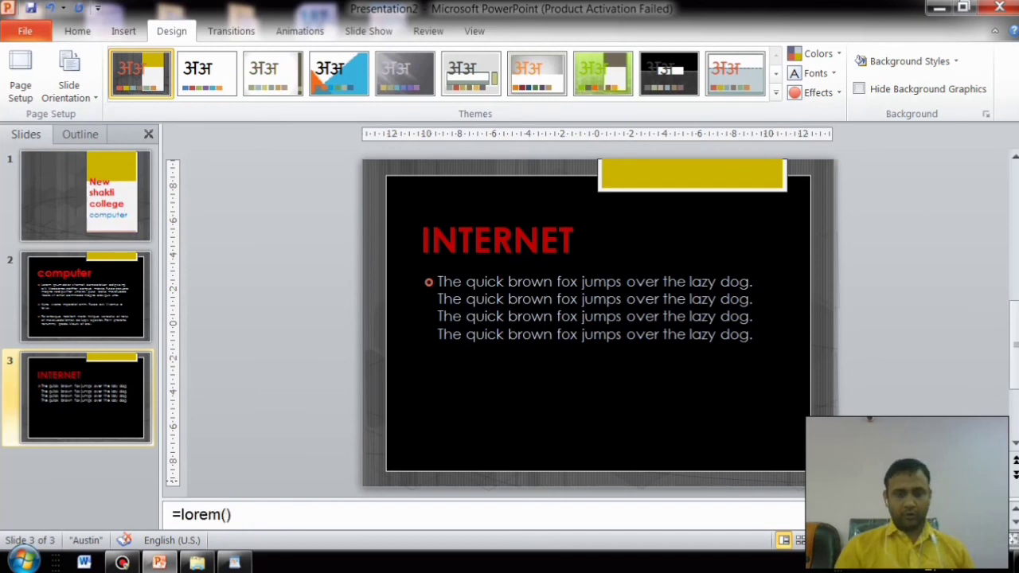
pyautogui.press('Return')
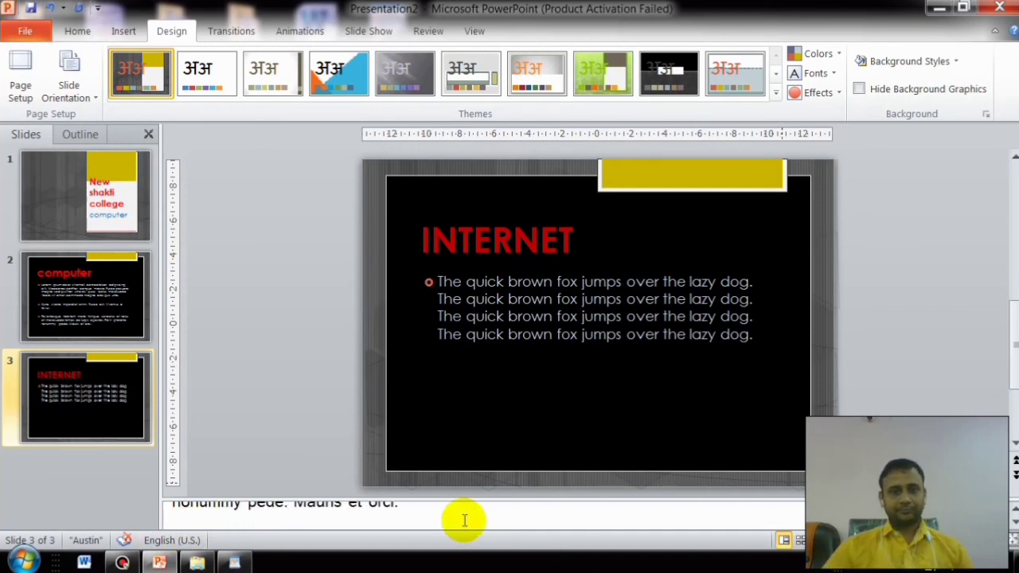
# Check the notes in Notes Page view, then return to Normal view on slide 1.
pyautogui.click(471, 31)
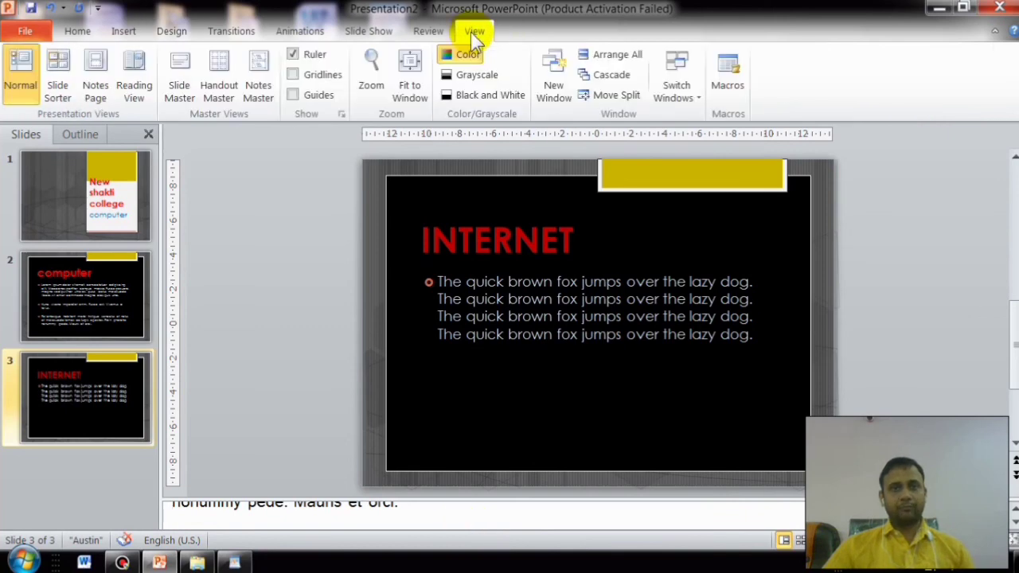
pyautogui.click(96, 80)
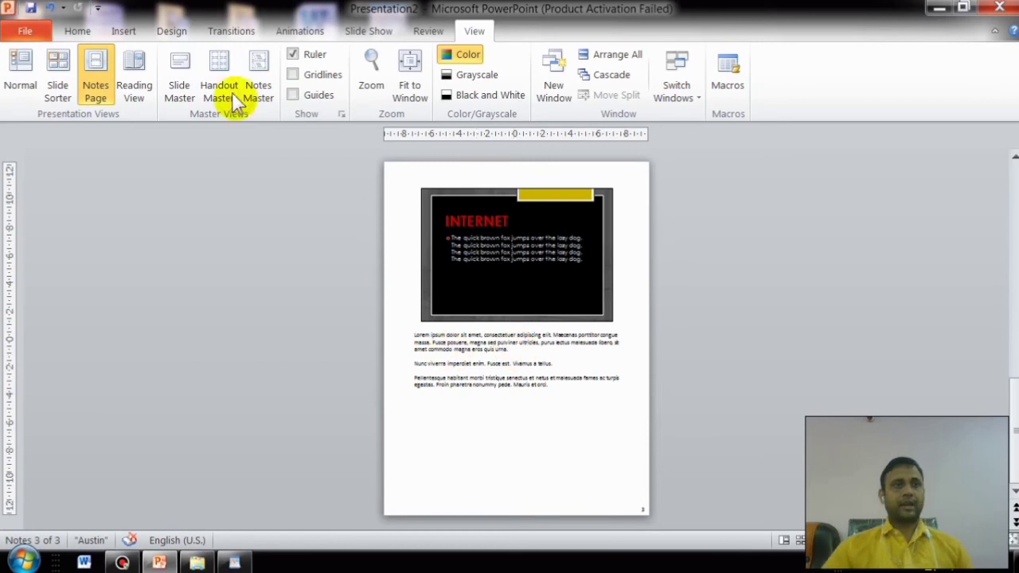
pyautogui.click(180, 31)
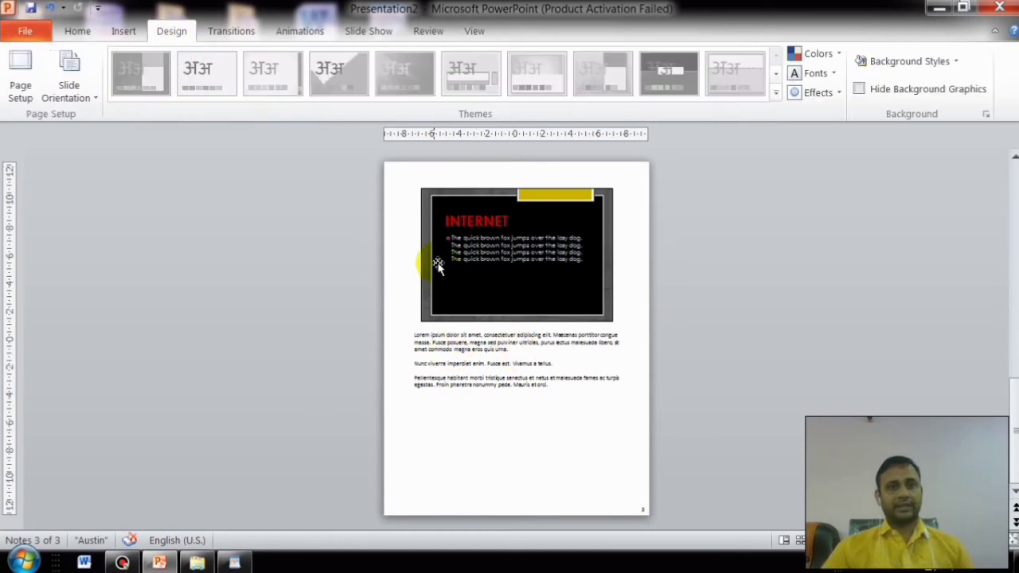
pyautogui.click(475, 31)
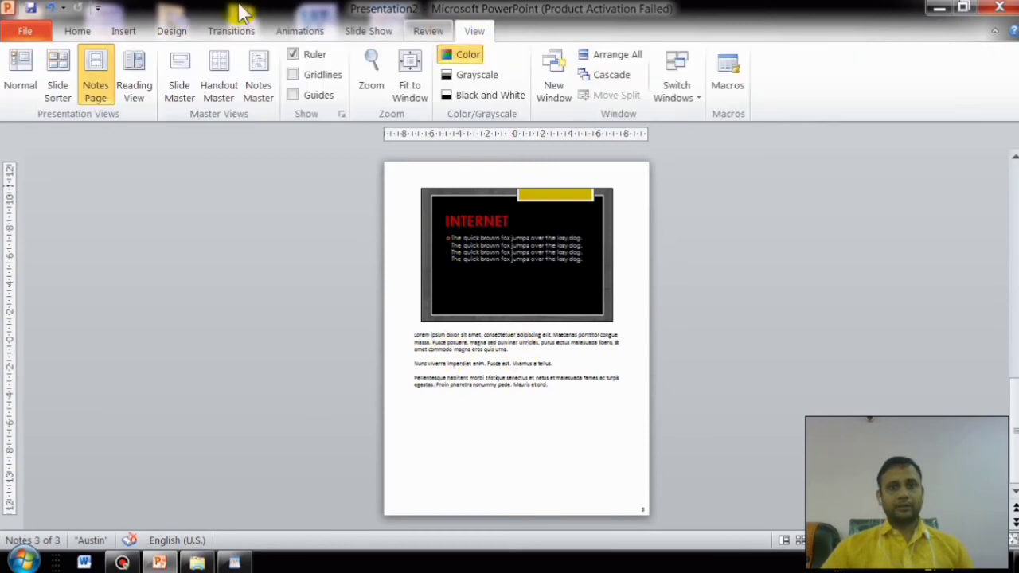
pyautogui.click(23, 70)
pyautogui.click(168, 32)
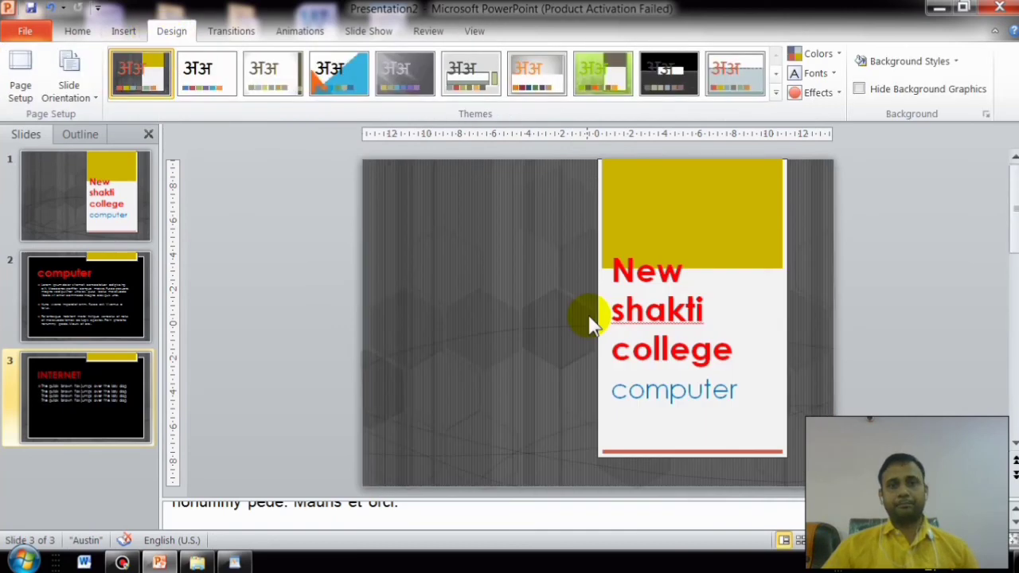
pyautogui.scroll(2, 589, 318)
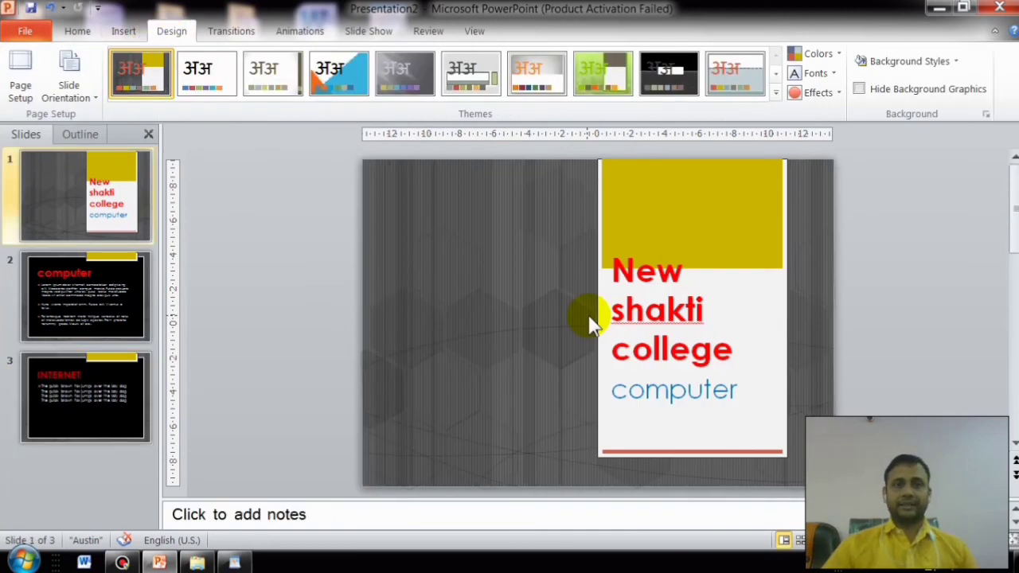